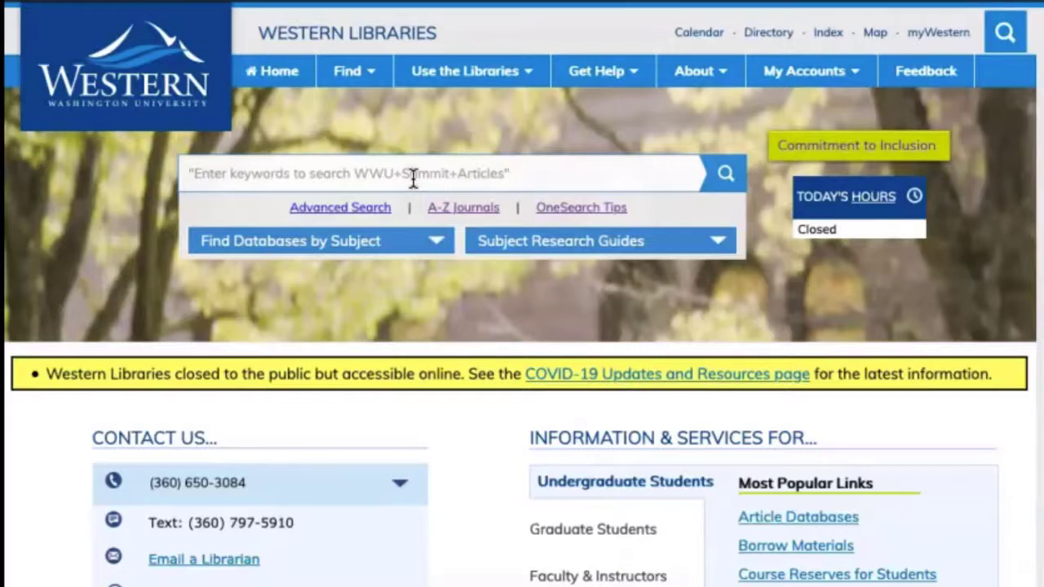
# Open the Western Libraries database list for the Environmental Studies subject
pyautogui.click(433, 174)
pyautogui.click(471, 190)
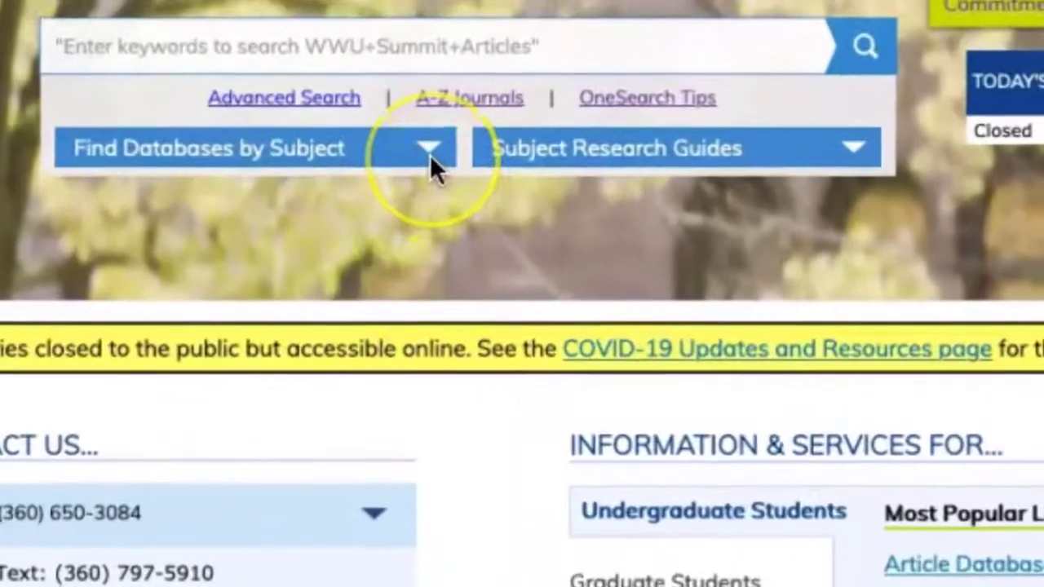
pyautogui.click(430, 151)
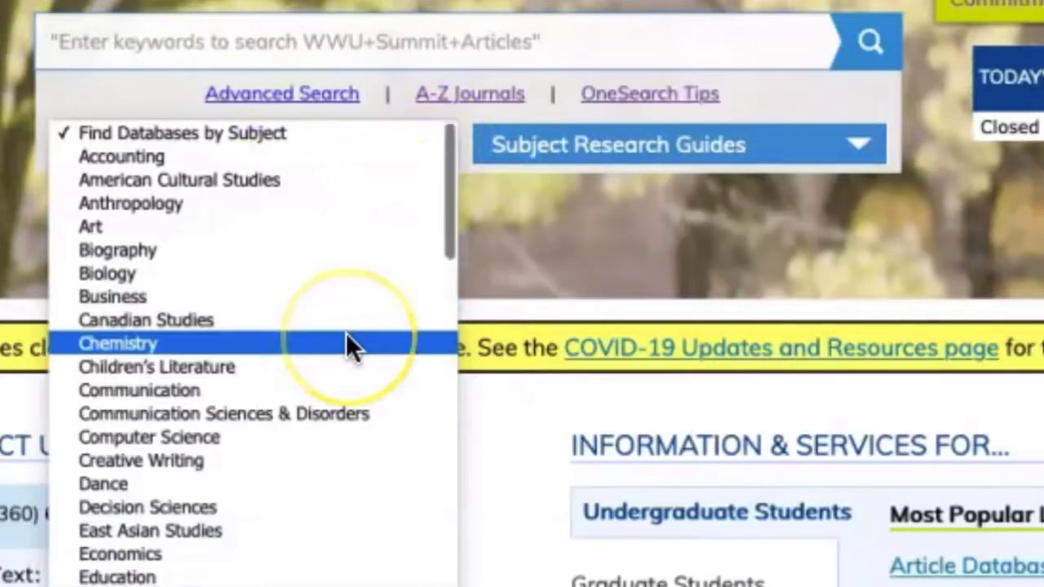
pyautogui.scroll(-2, 346, 333)
pyautogui.scroll(-1, 345, 333)
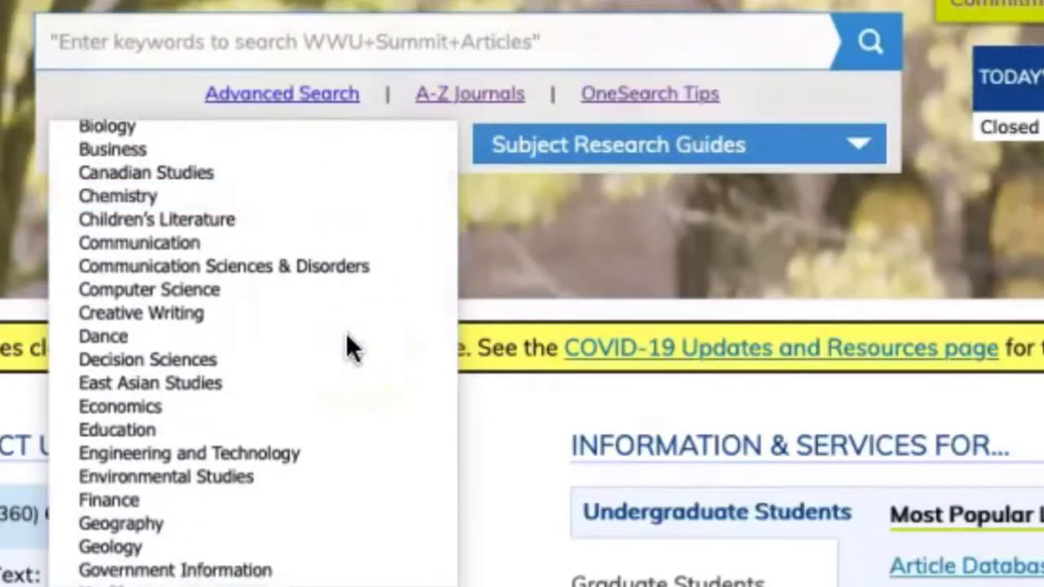
pyautogui.scroll(-1, 346, 333)
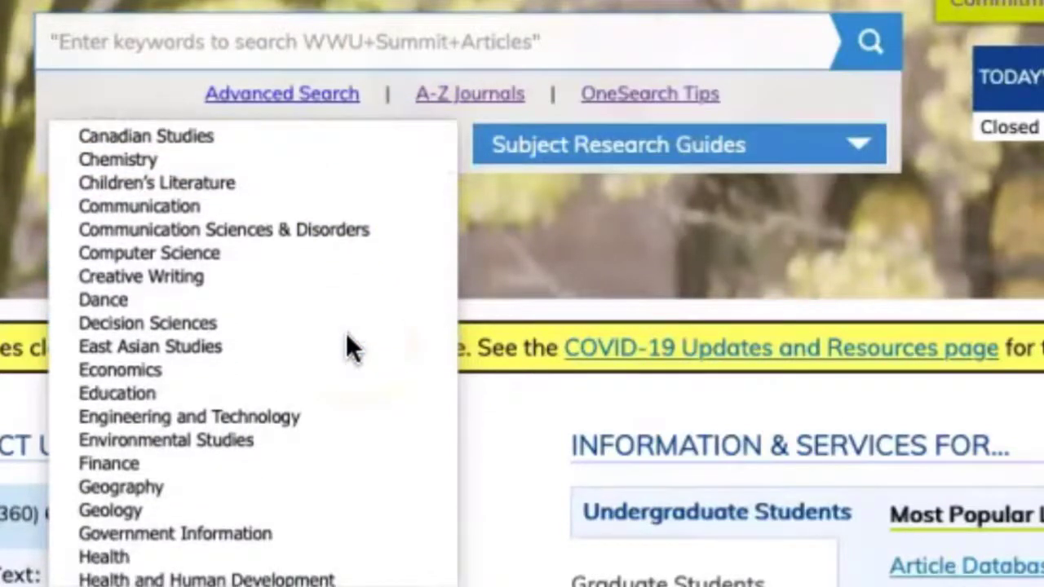
pyautogui.scroll(-1, 345, 334)
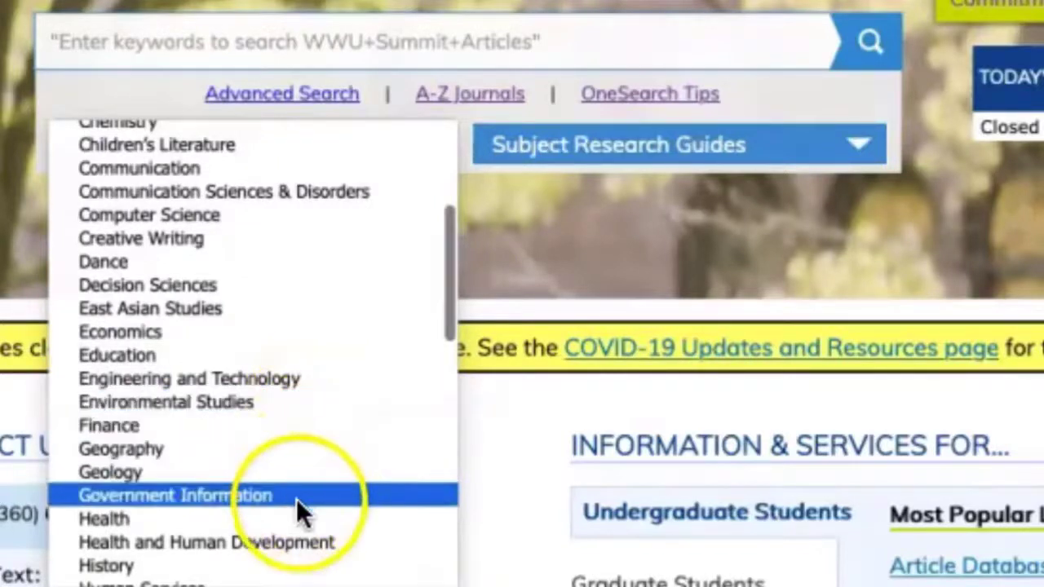
pyautogui.scroll(-1, 299, 503)
pyautogui.scroll(-5, 299, 505)
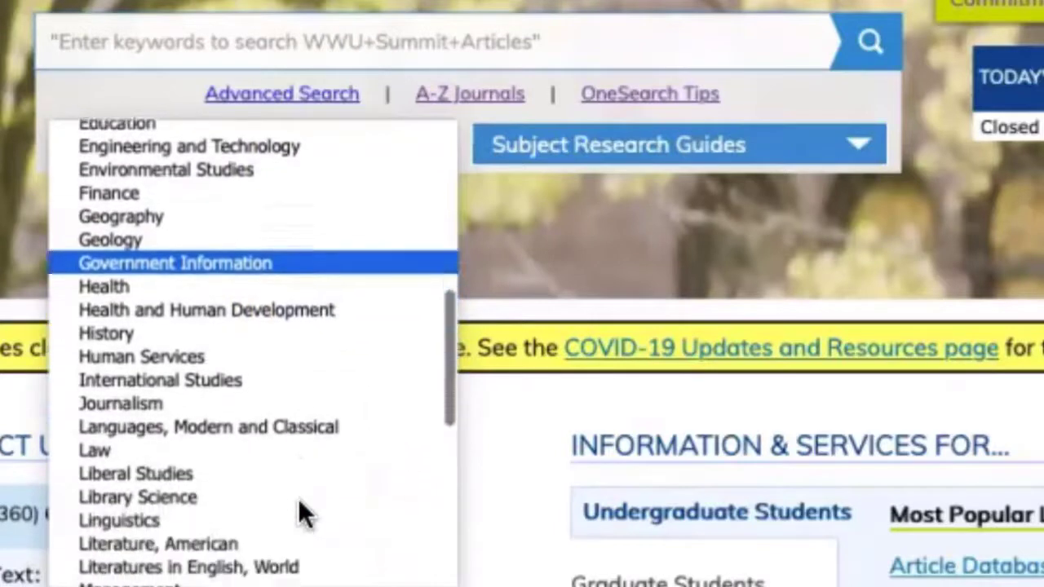
pyautogui.scroll(5, 299, 505)
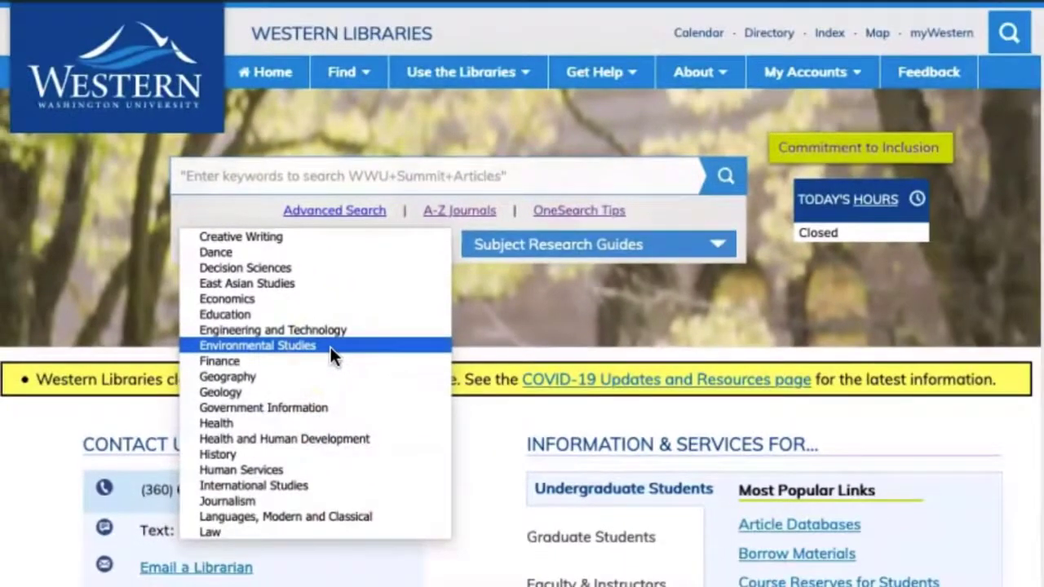
pyautogui.click(290, 311)
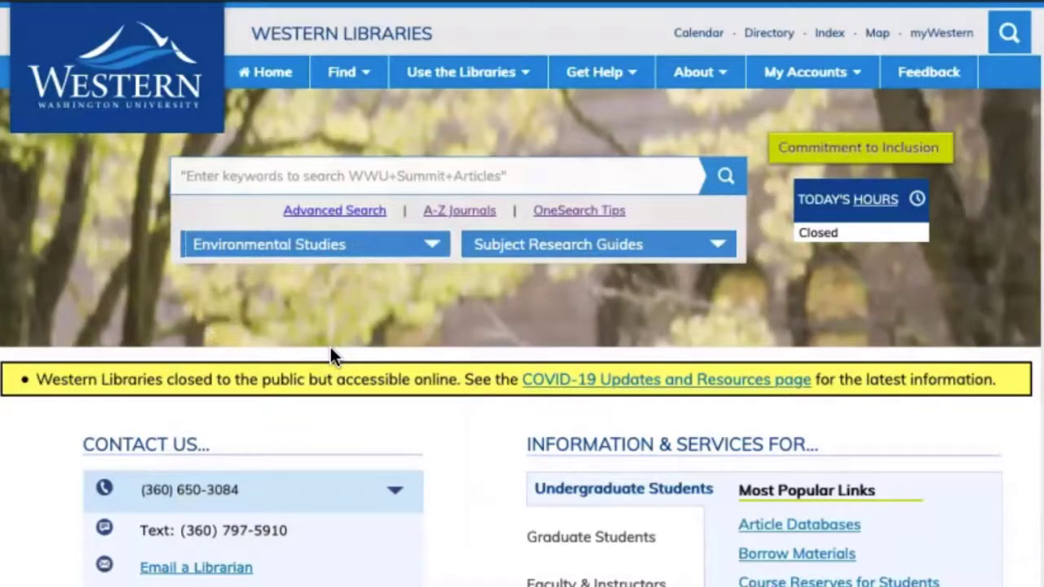
pyautogui.click(599, 498)
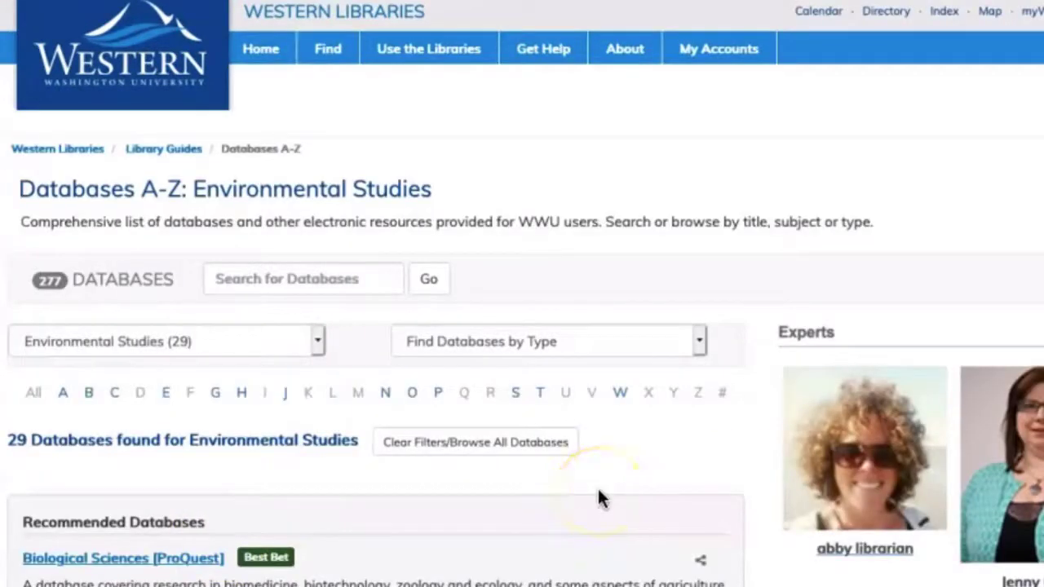
# Examine the recommended and alphabetical databases listed for Environmental Studies, reading their descriptions
pyautogui.scroll(-2, 599, 493)
pyautogui.scroll(-3, 599, 490)
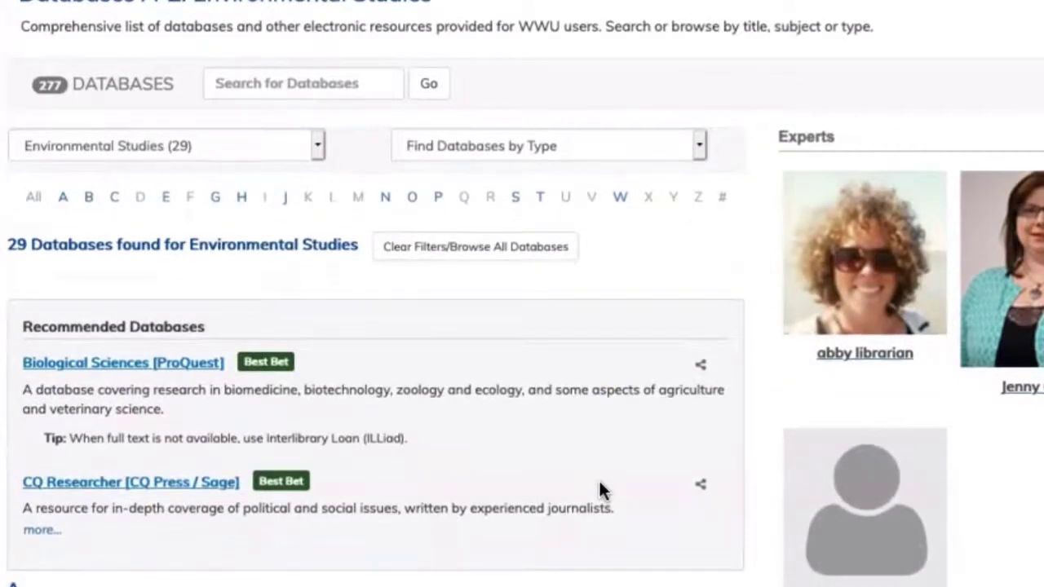
pyautogui.scroll(-1, 598, 490)
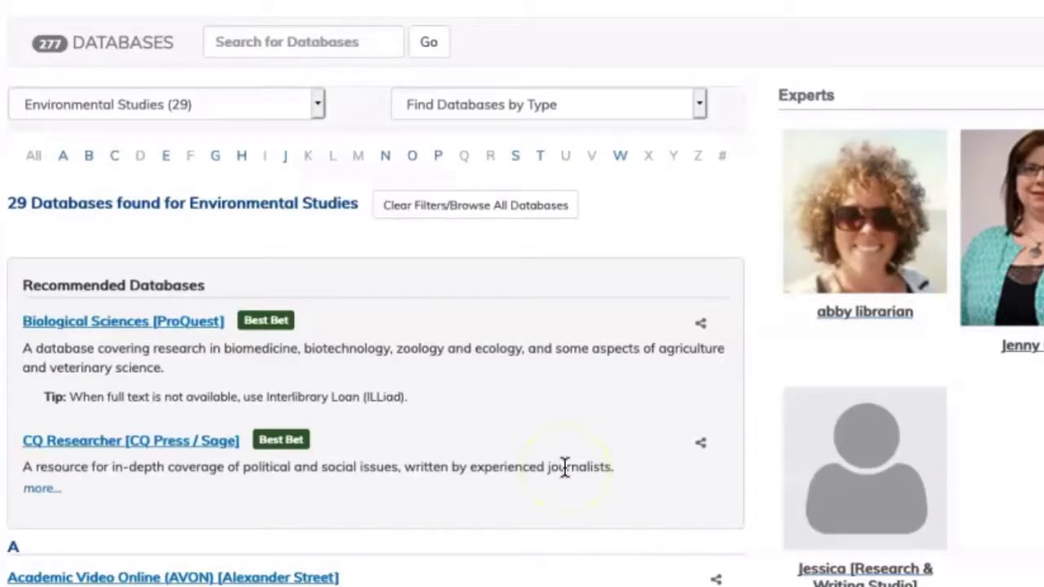
pyautogui.scroll(-4, 564, 466)
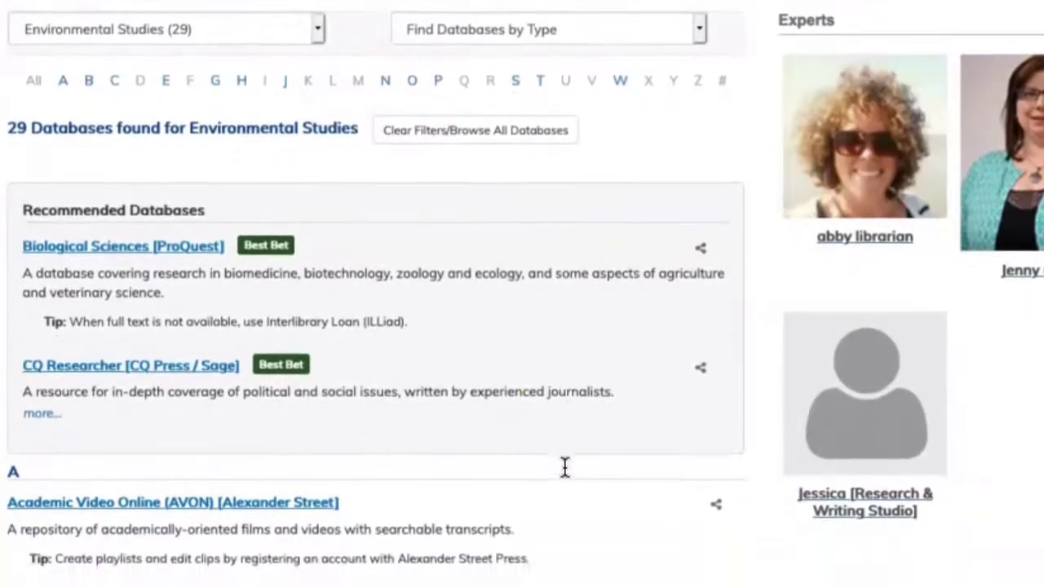
pyautogui.scroll(-2, 565, 466)
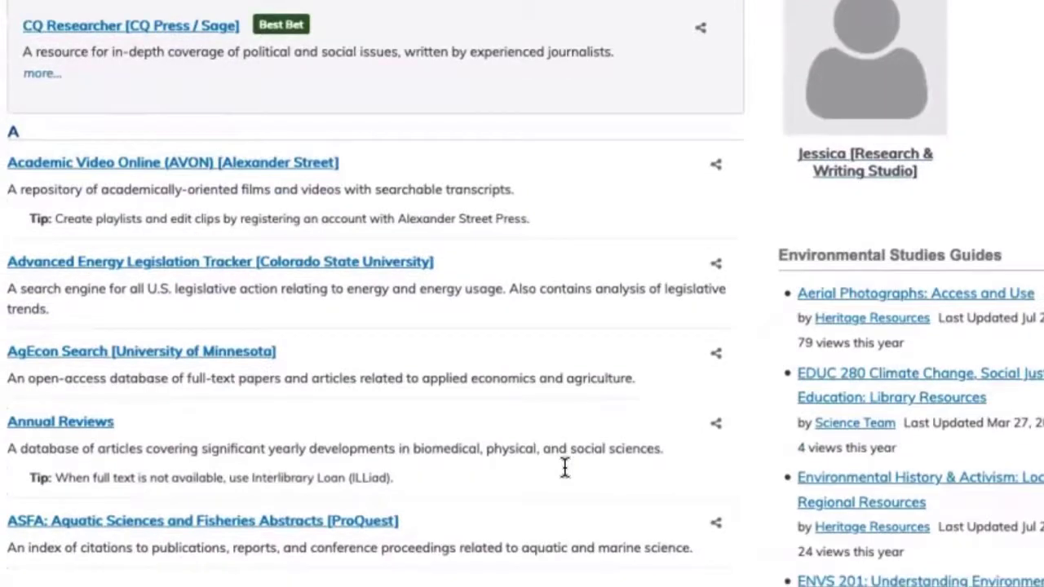
pyautogui.scroll(-3, 564, 466)
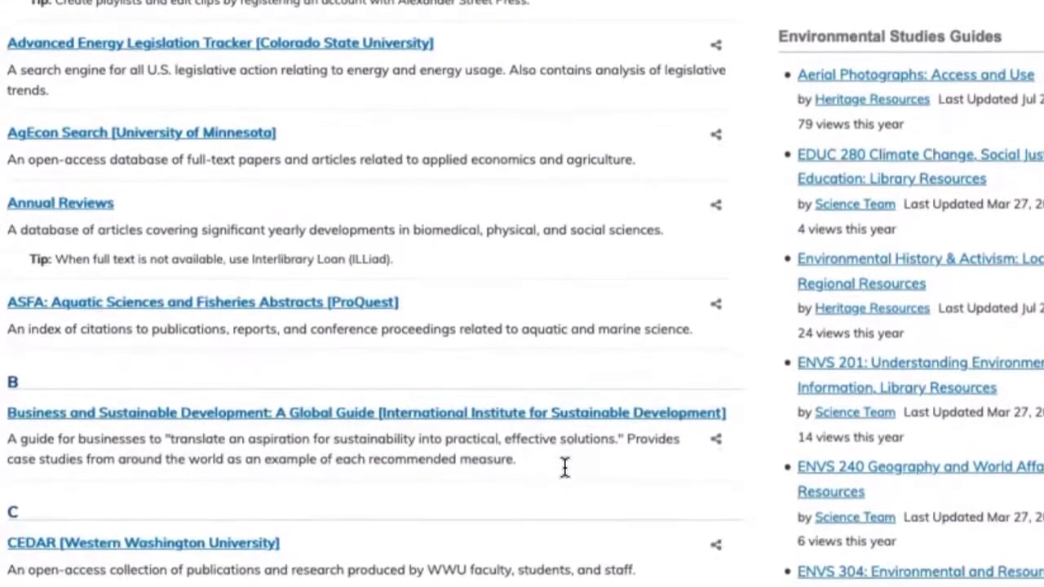
pyautogui.scroll(-1, 565, 467)
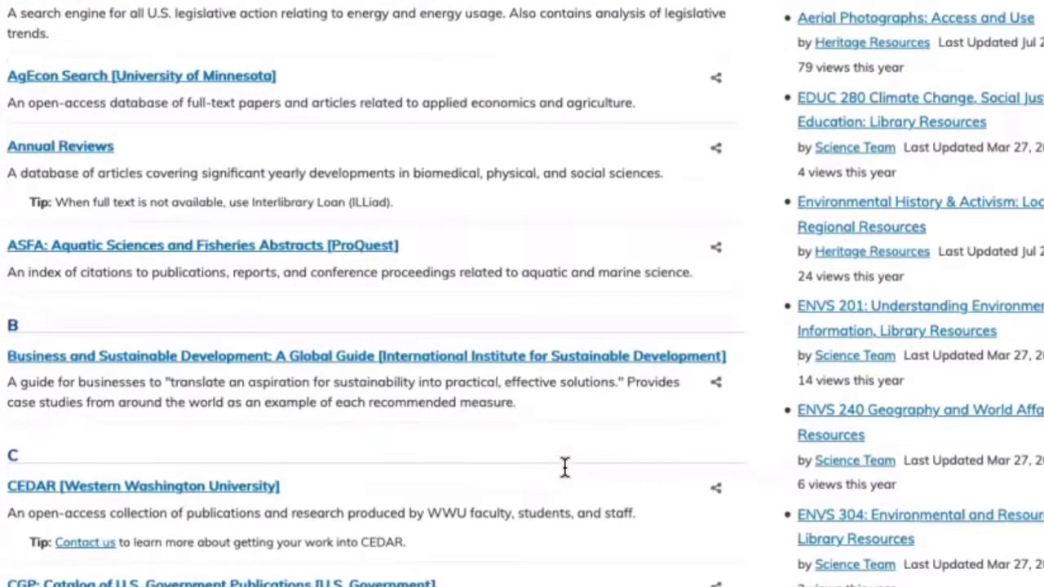
pyautogui.scroll(-3, 564, 466)
pyautogui.scroll(-6, 565, 466)
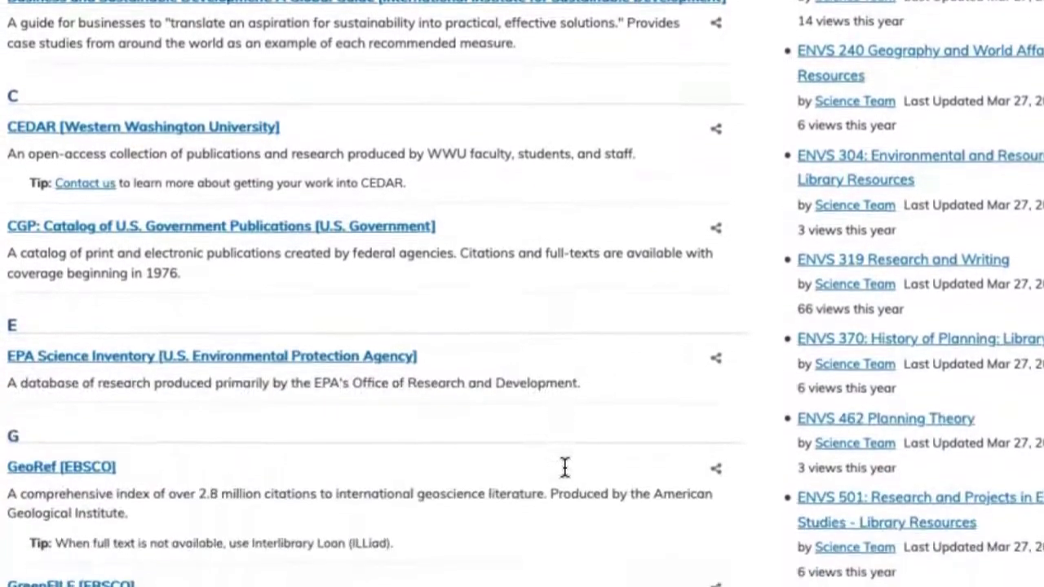
pyautogui.scroll(-4, 564, 467)
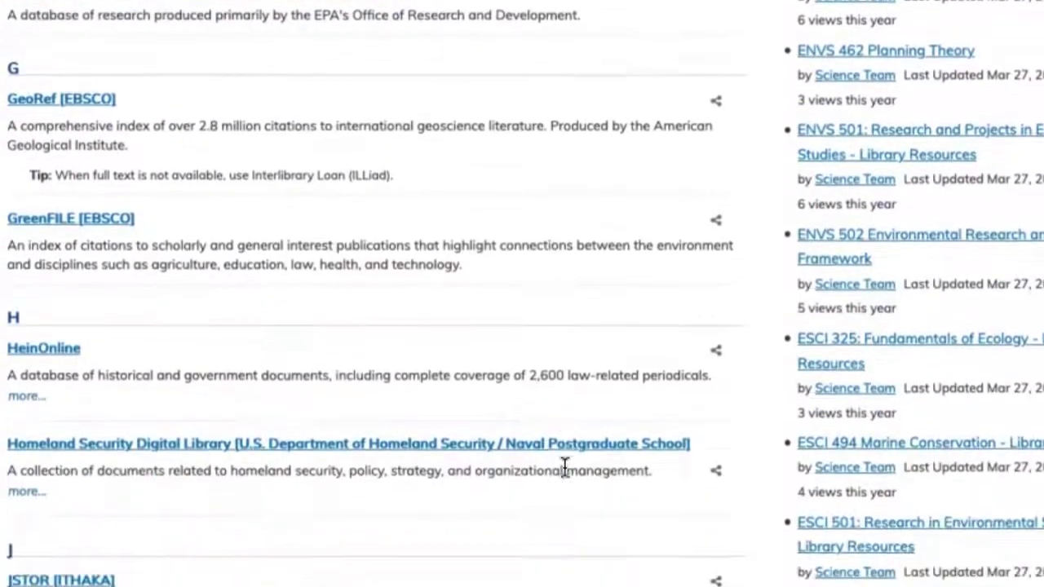
pyautogui.scroll(-4, 564, 466)
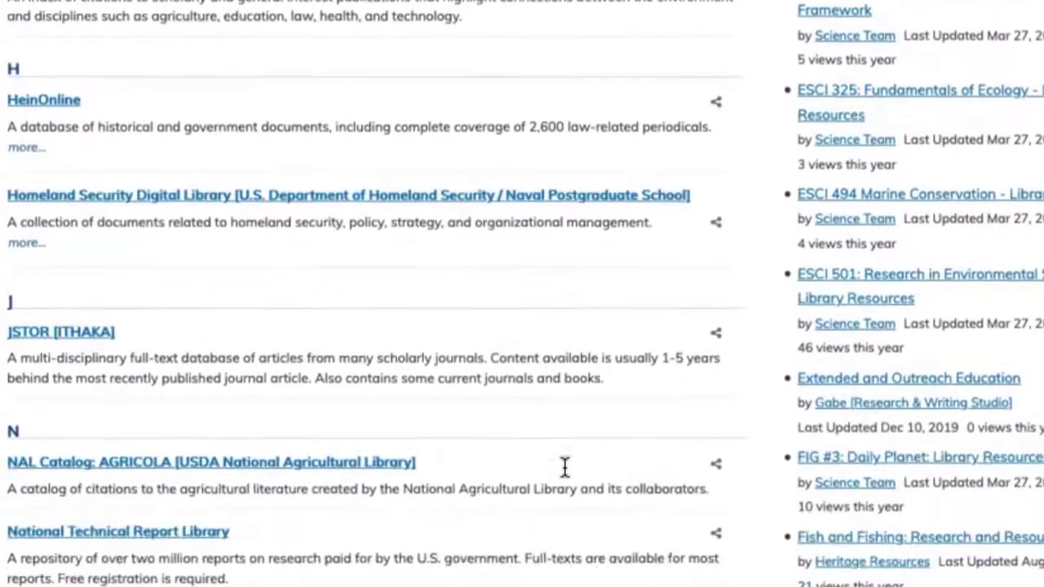
pyautogui.scroll(-2, 564, 466)
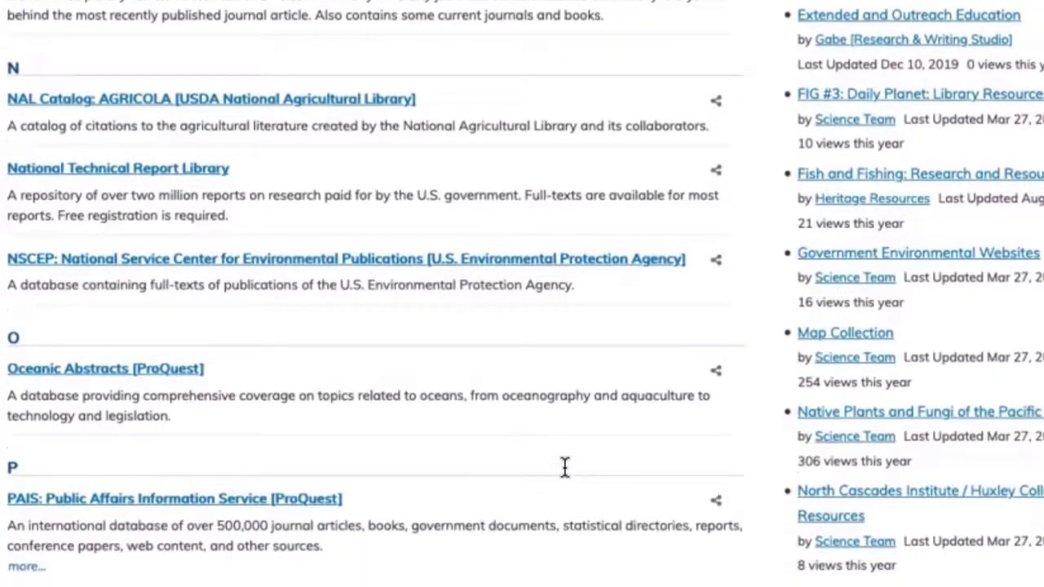
pyautogui.scroll(-3, 564, 467)
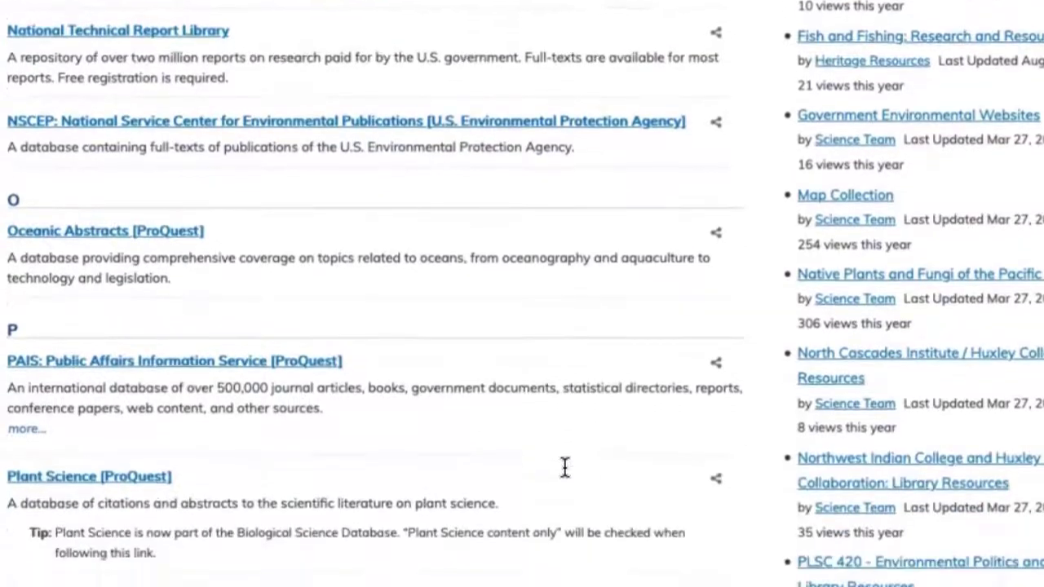
pyautogui.scroll(20, 564, 467)
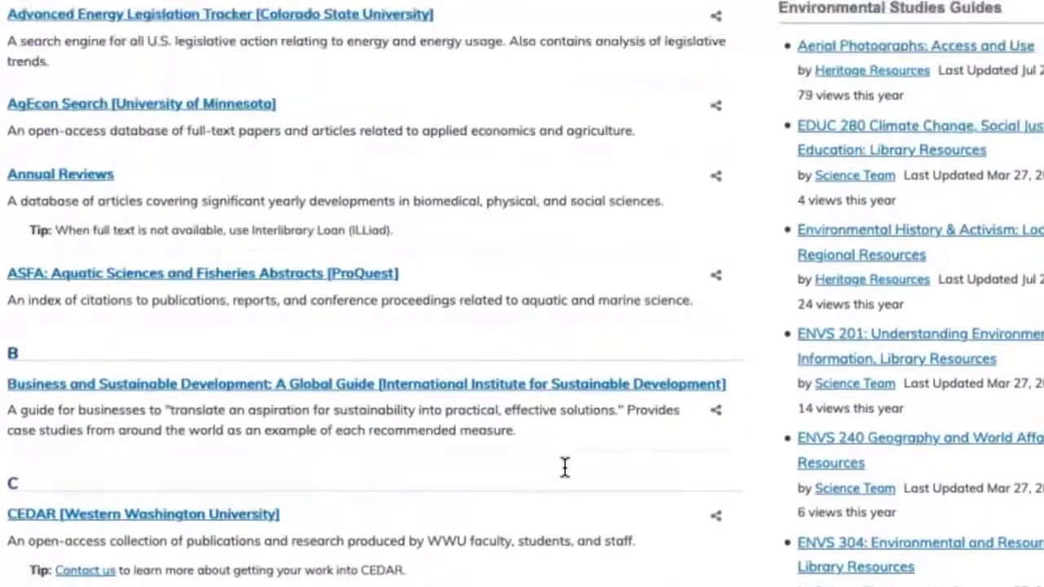
pyautogui.scroll(-2, 565, 466)
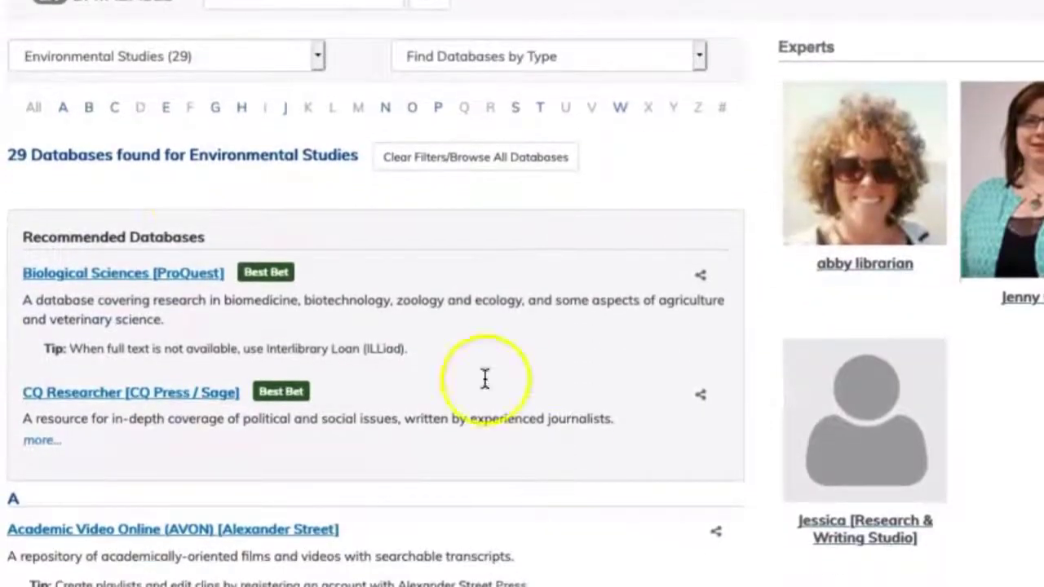
# Open the Biological Sciences [ProQuest] database and enter "great blue heron" habitat as the search terms, keeping the species name in quotation marks
pyautogui.click(119, 279)
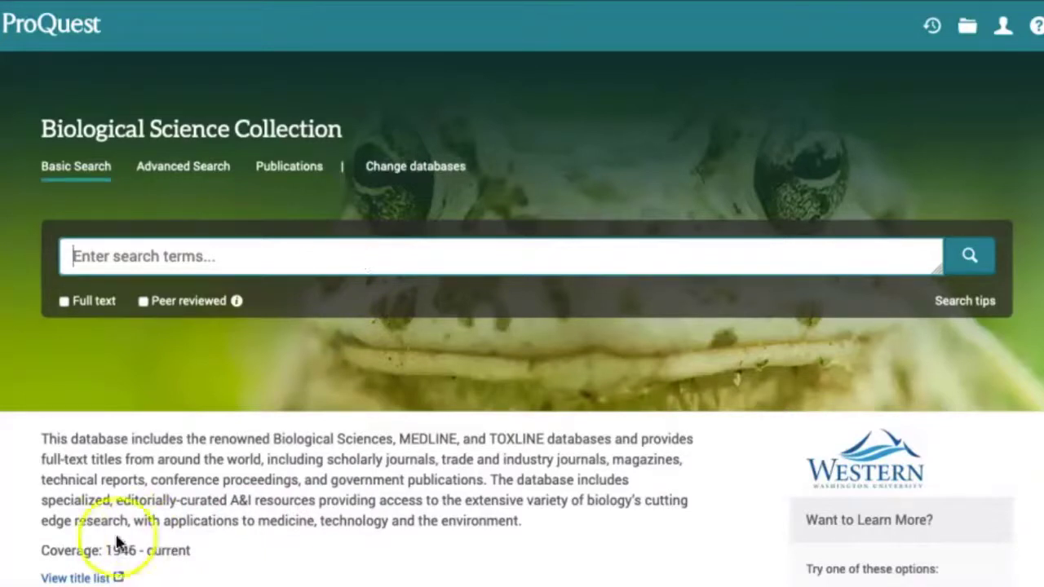
pyautogui.write('"great blue heron" habitat')
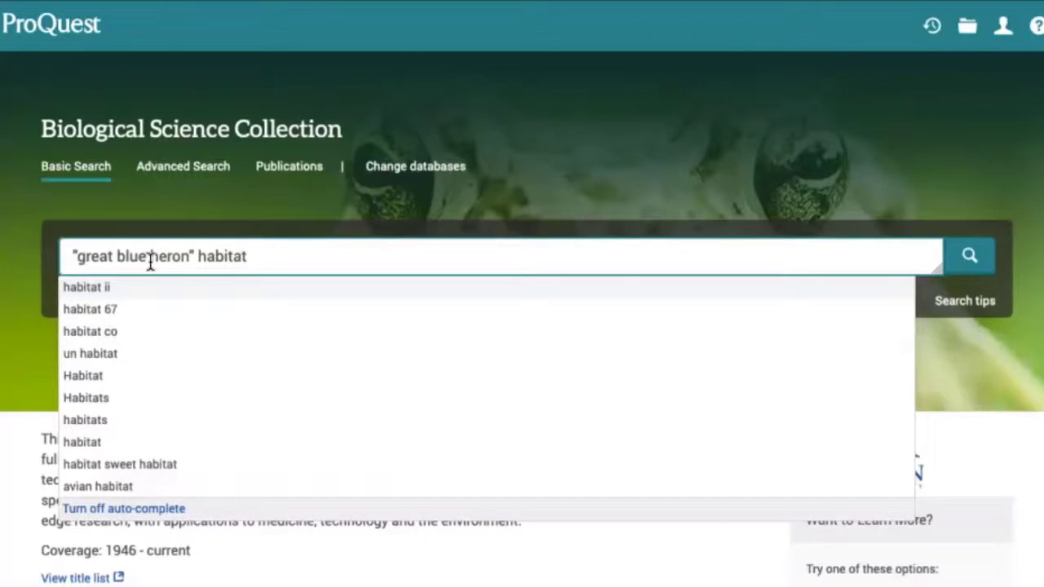
pyautogui.click(198, 273)
pyautogui.write('OR')
pyautogui.press('BackSpace')
pyautogui.press('BackSpace')
pyautogui.press('BackSpace')
# Run the "great blue heron" habitat search in the Biological Science Collection
pyautogui.click(972, 261)
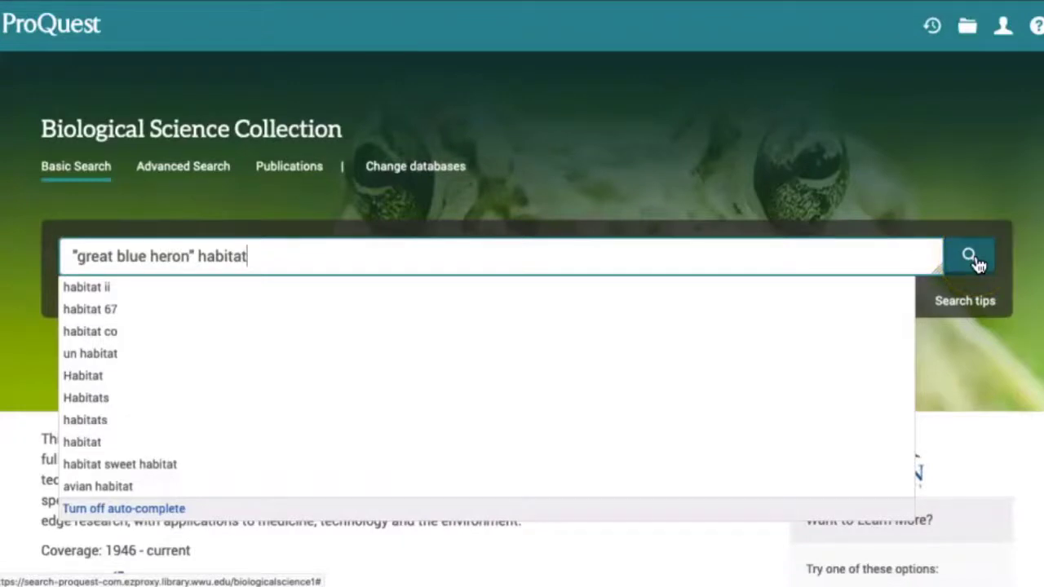
pyautogui.click(972, 258)
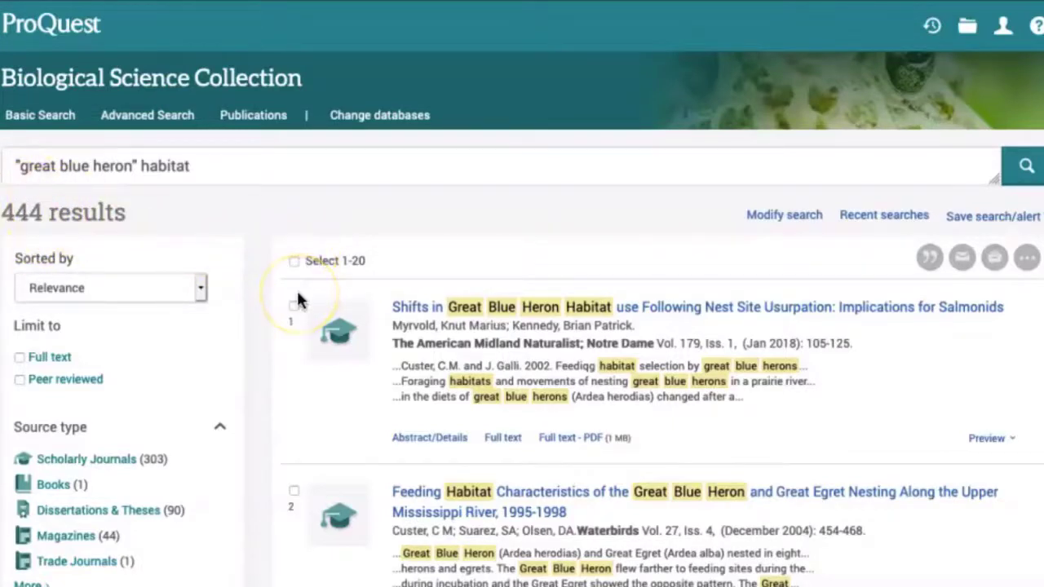
# Examine the search results and their options for limiting by full text, peer review, source type and publication date
pyautogui.scroll(-1, 298, 300)
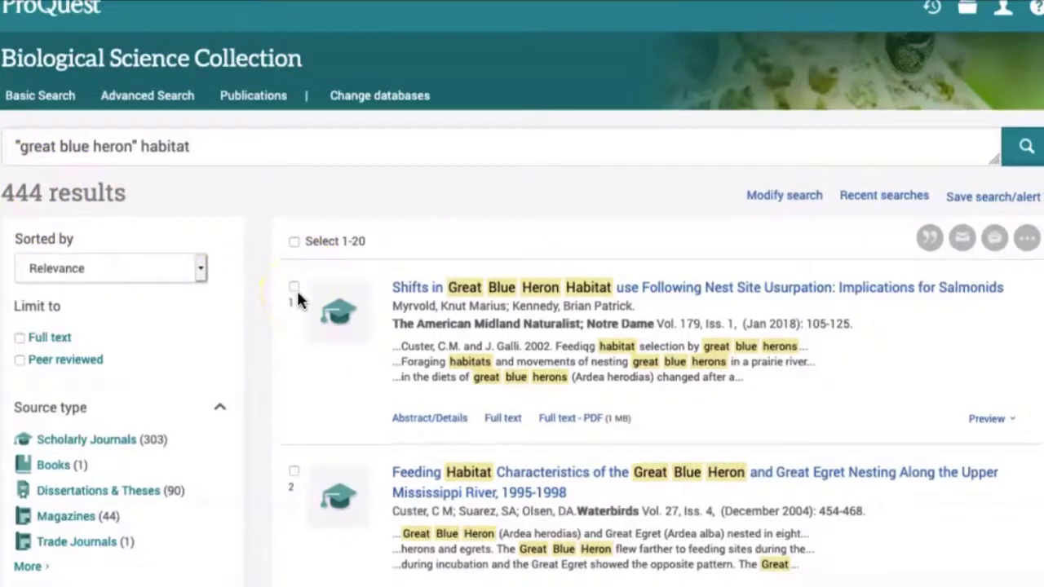
pyautogui.scroll(-1, 298, 300)
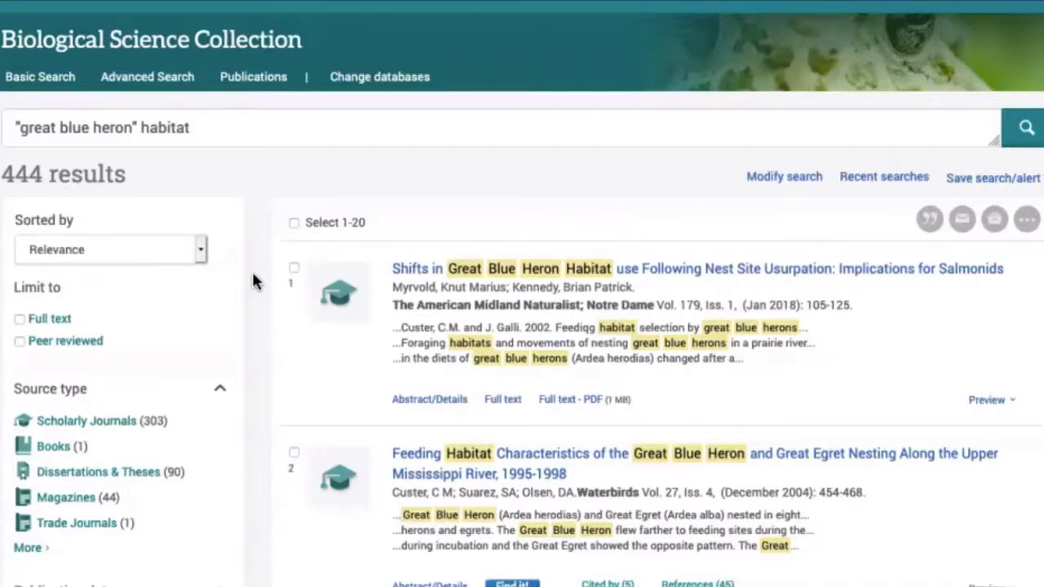
pyautogui.scroll(-1, 252, 281)
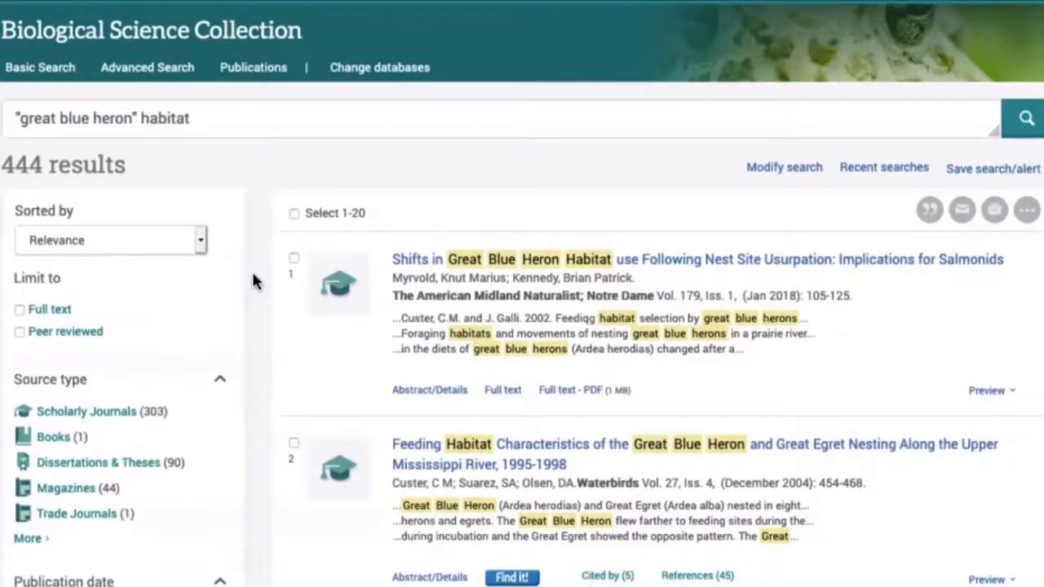
pyautogui.scroll(-3, 253, 282)
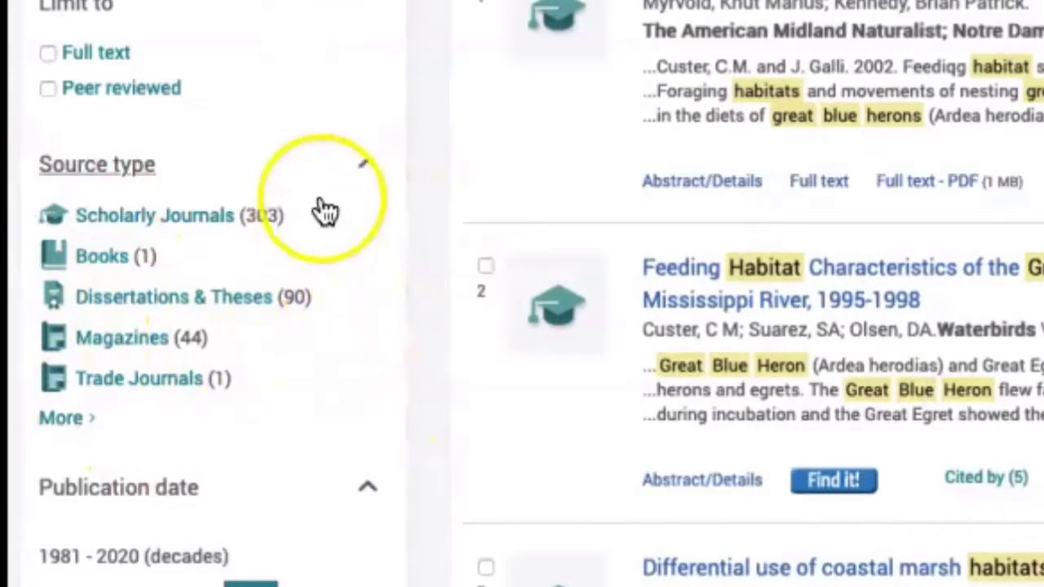
pyautogui.click(195, 233)
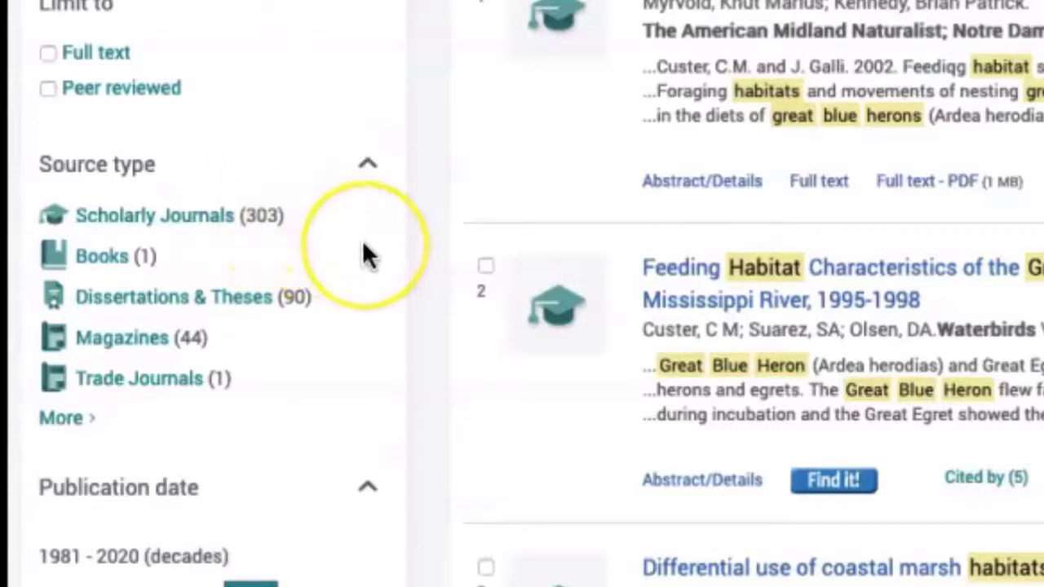
pyautogui.click(195, 221)
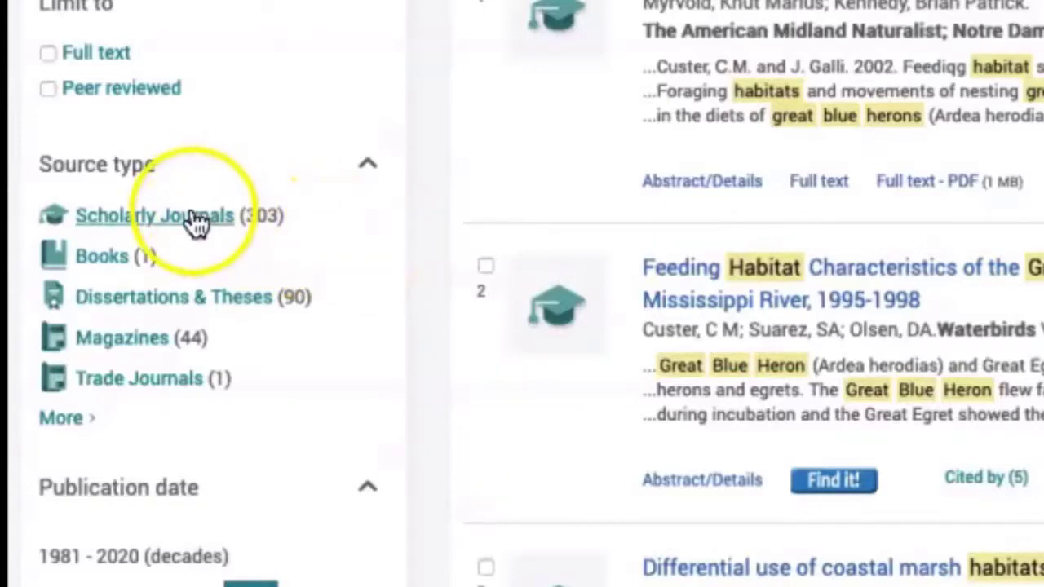
pyautogui.scroll(-1, 332, 258)
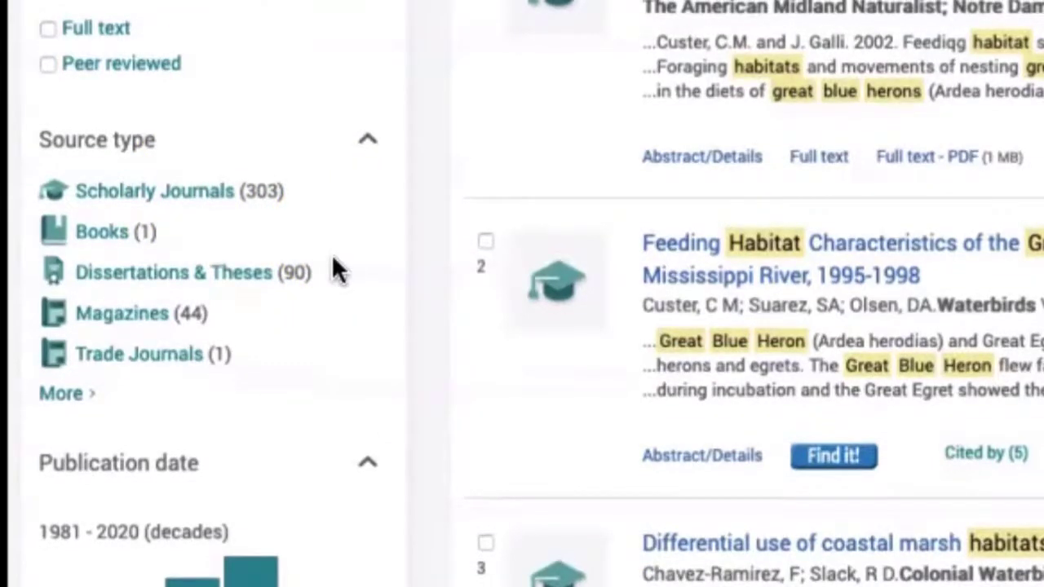
pyautogui.scroll(-2, 331, 254)
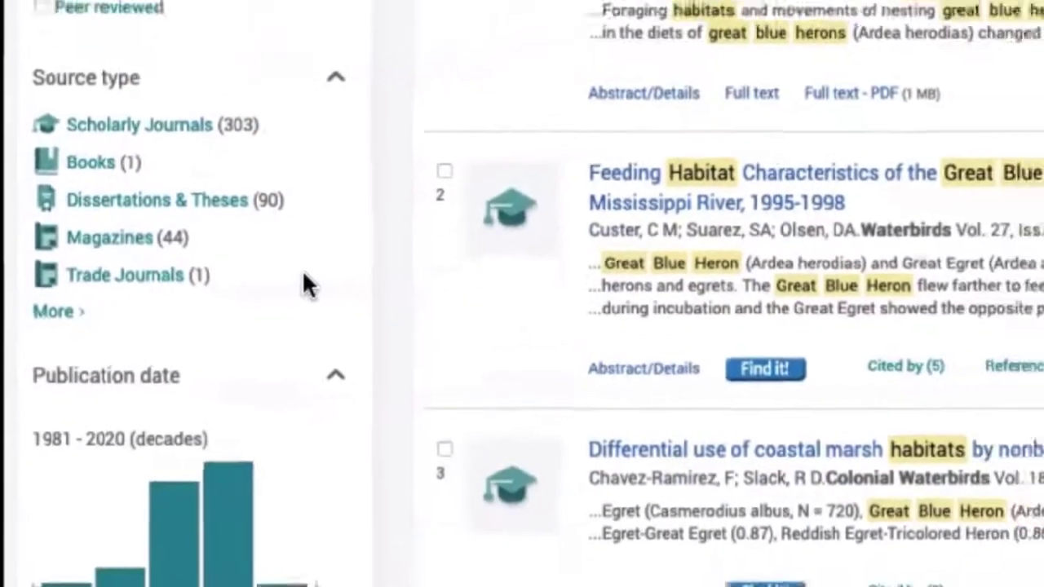
pyautogui.scroll(-2, 308, 285)
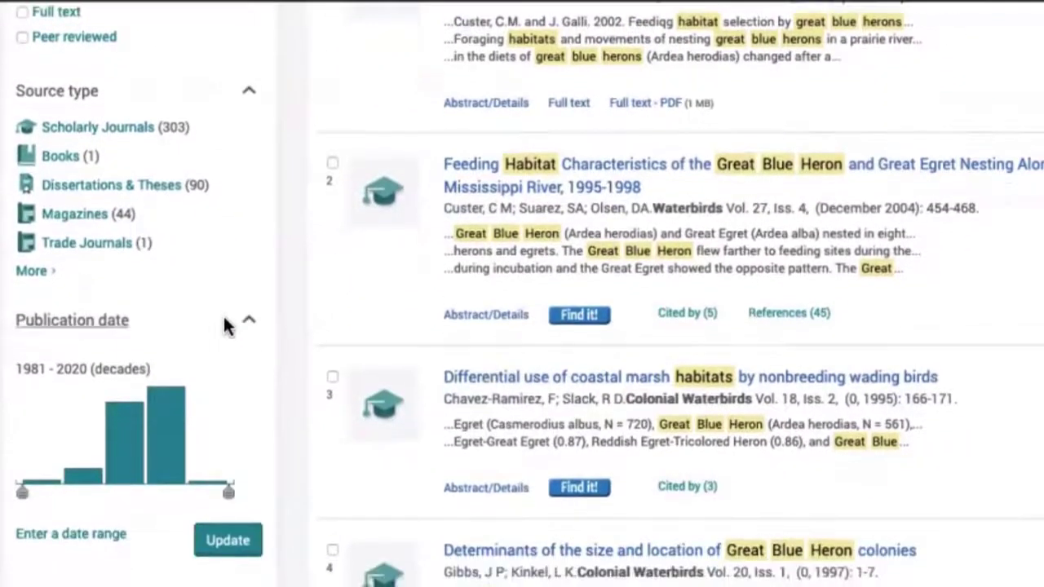
# Filter the results by subject, choosing to include only habitats from the full list of subject terms
pyautogui.scroll(-3, 226, 326)
pyautogui.click(130, 405)
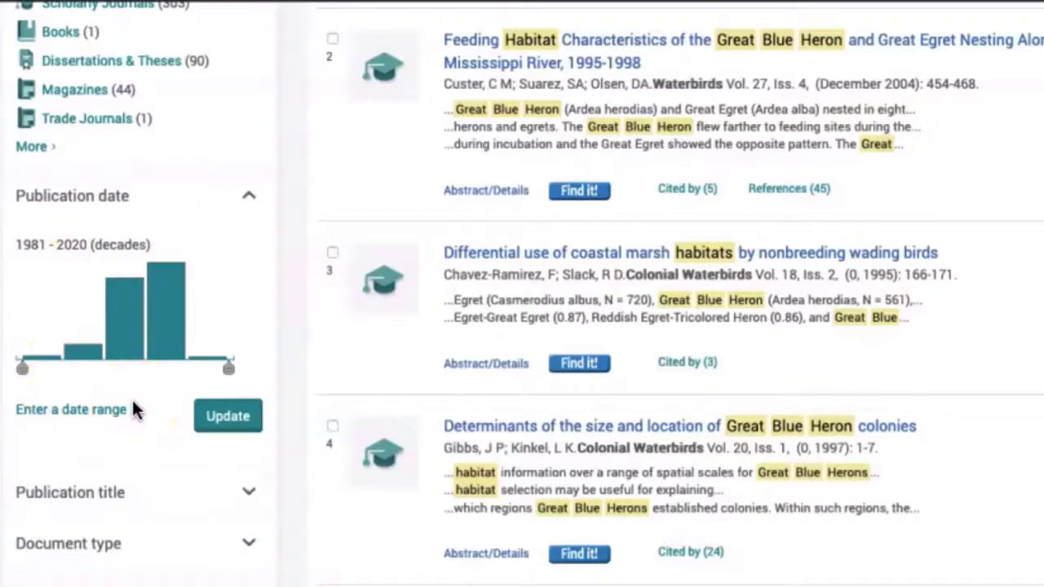
pyautogui.scroll(-3, 136, 409)
pyautogui.scroll(-2, 132, 405)
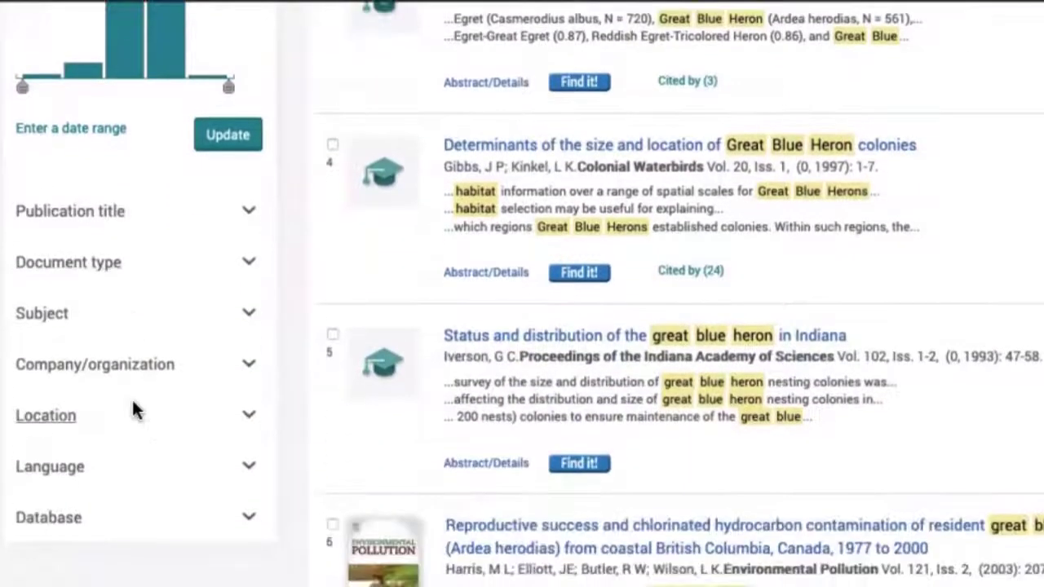
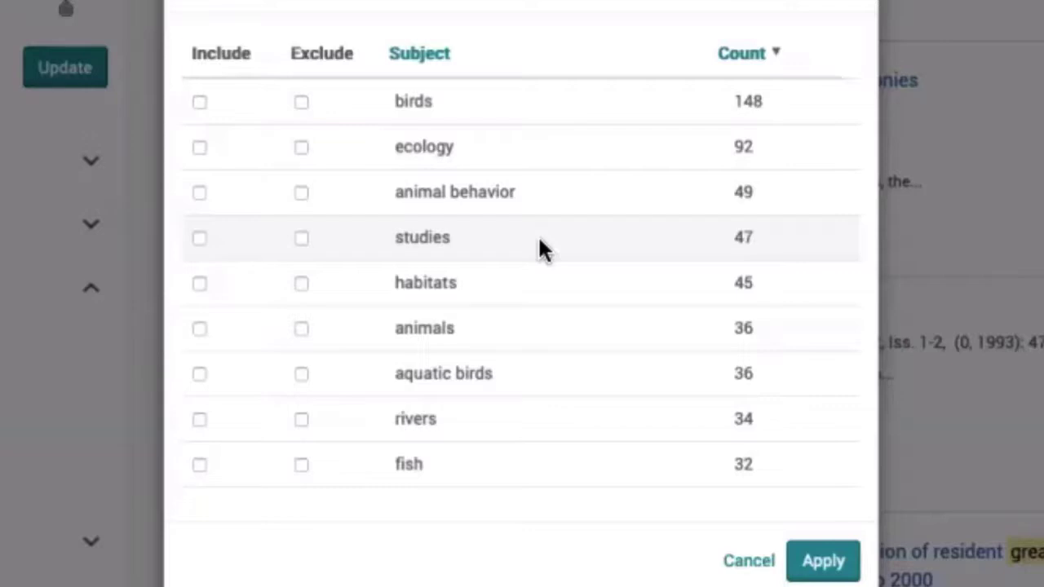
pyautogui.scroll(-2, 537, 235)
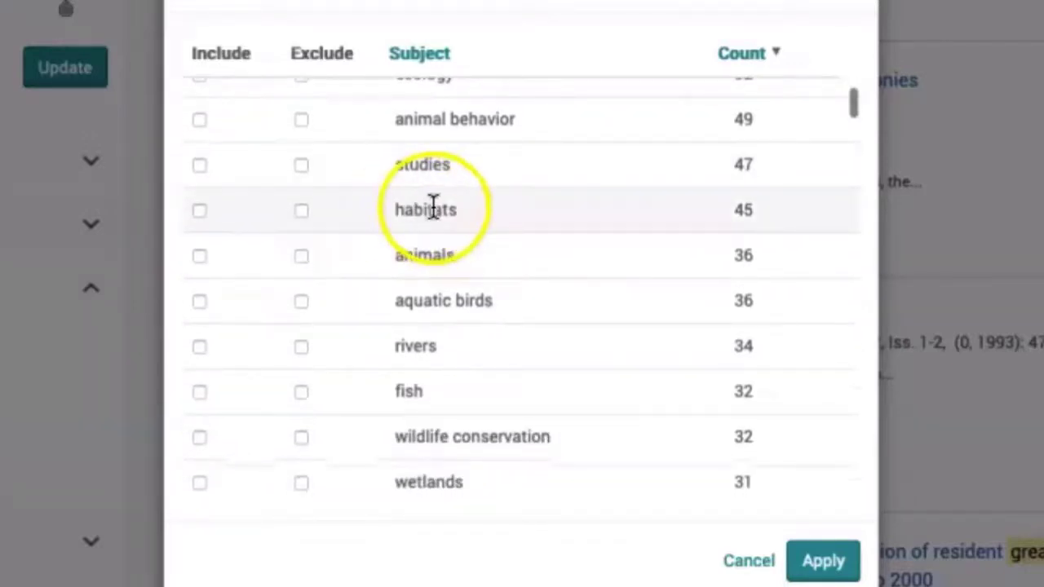
pyautogui.click(200, 211)
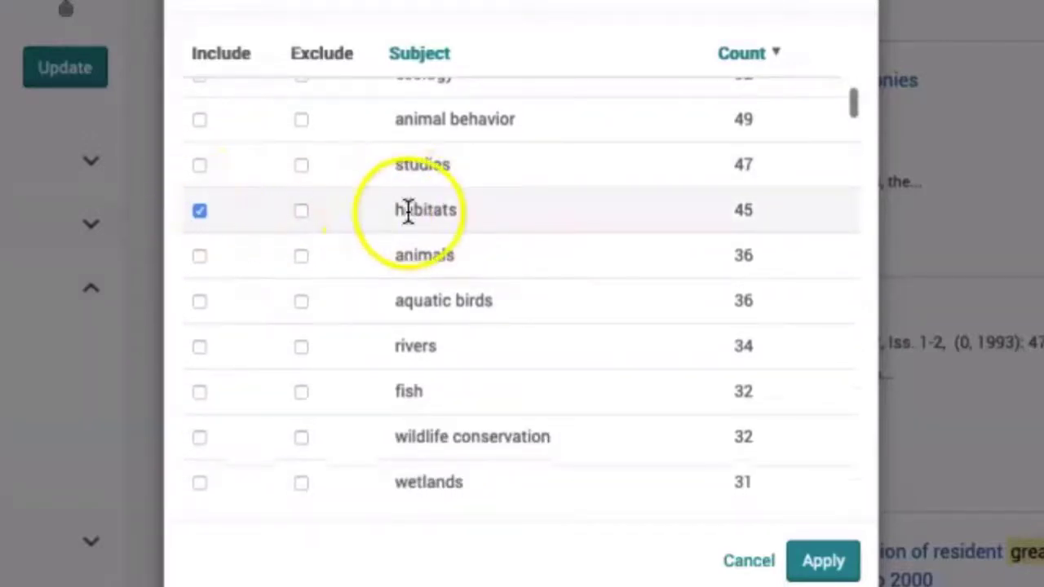
pyautogui.click(815, 570)
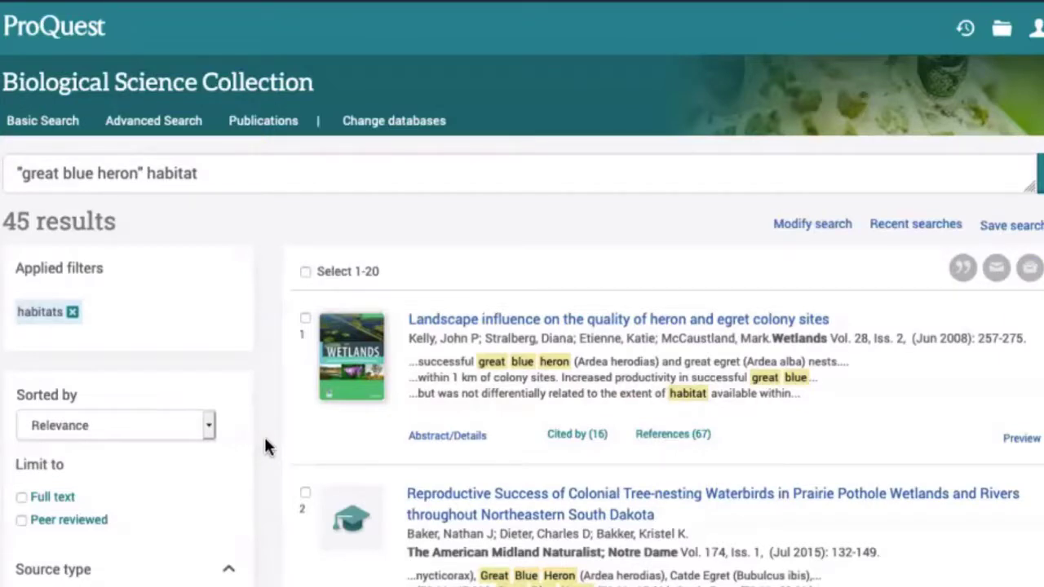
# Limit the habitats results to the Scholarly Journals source type
pyautogui.scroll(-1, 265, 440)
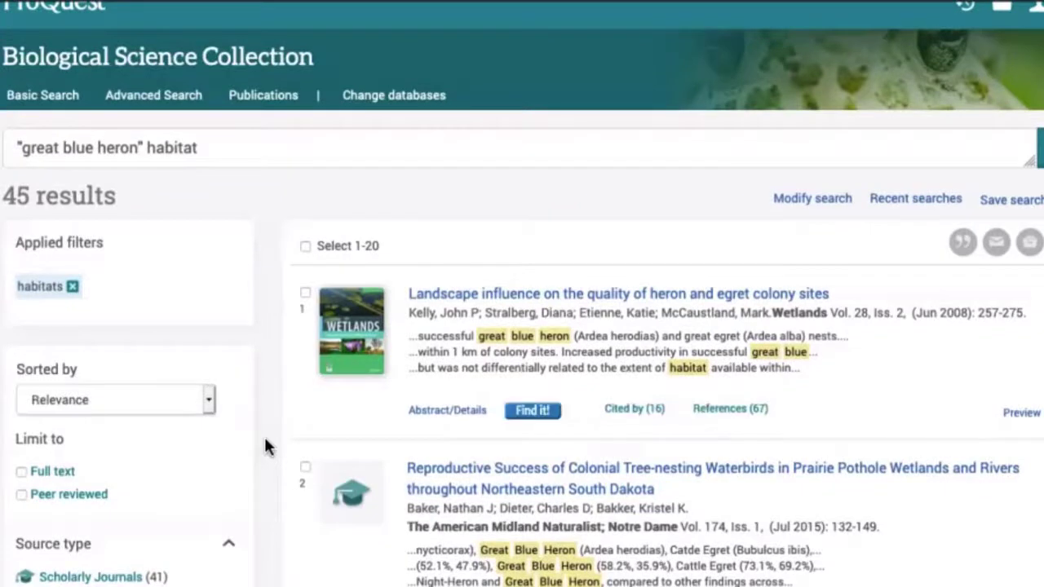
pyautogui.scroll(-2, 265, 445)
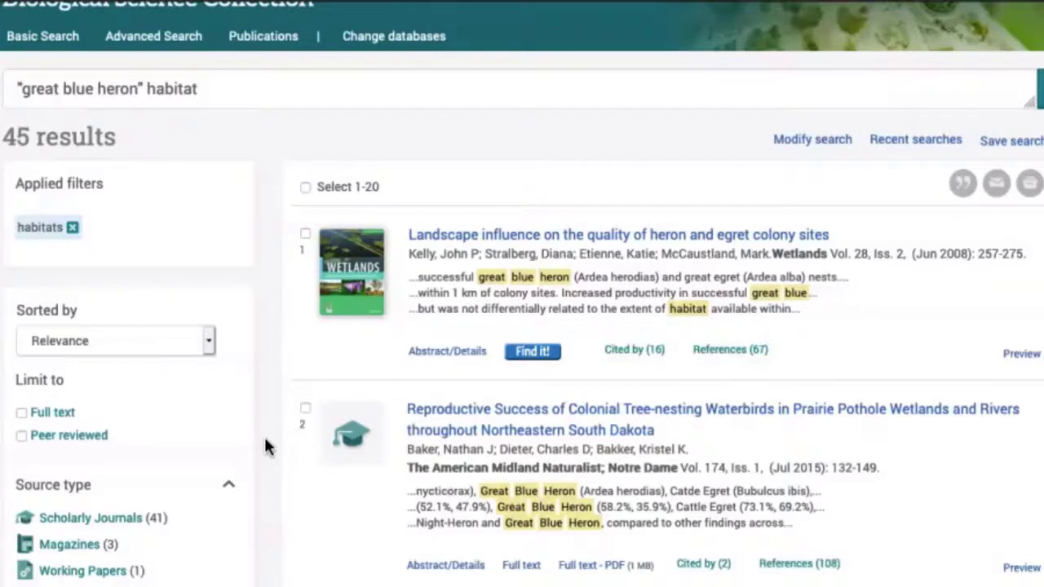
pyautogui.scroll(-4, 265, 440)
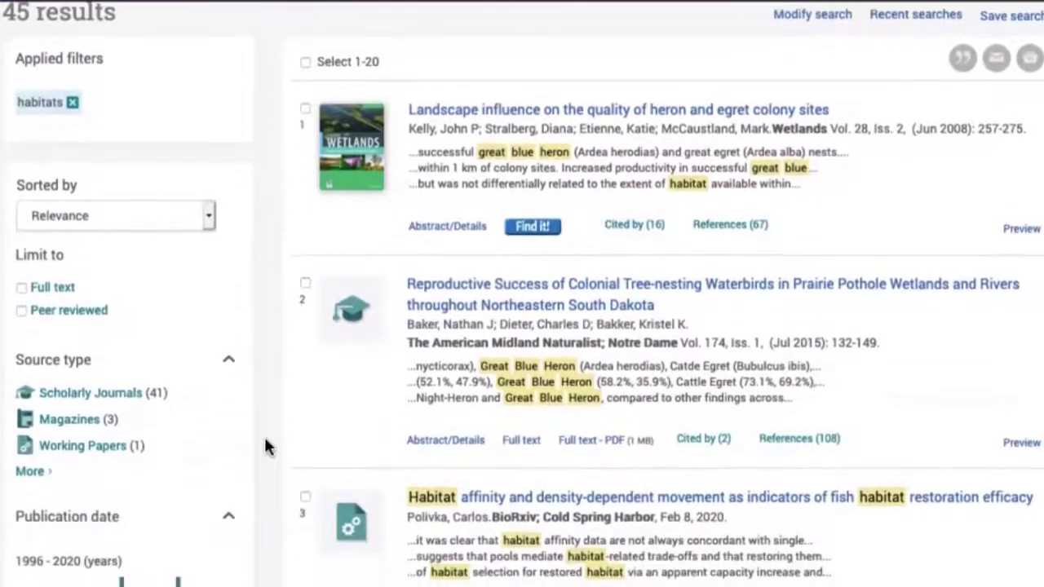
pyautogui.click(114, 399)
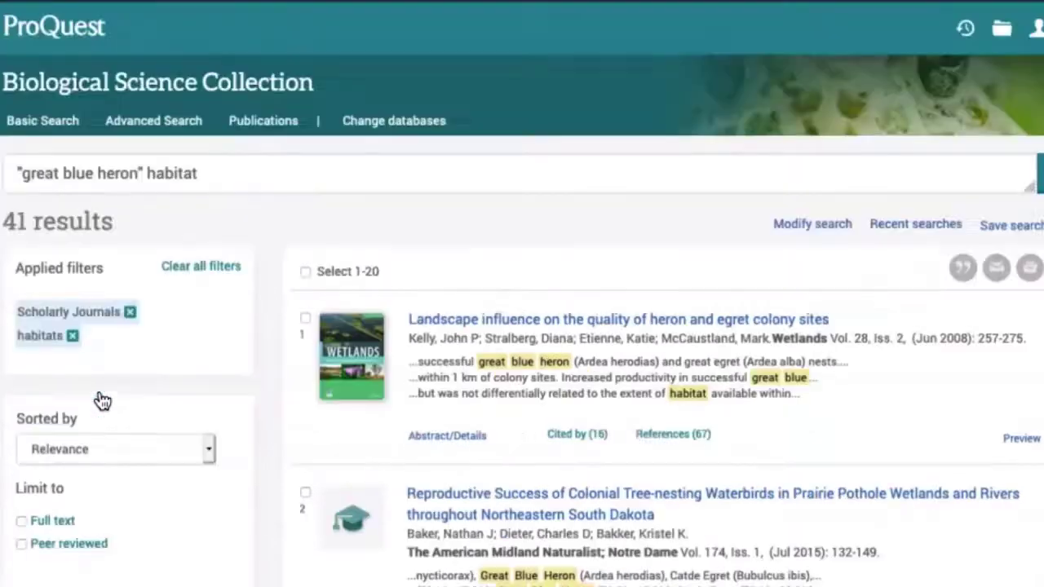
pyautogui.click(152, 432)
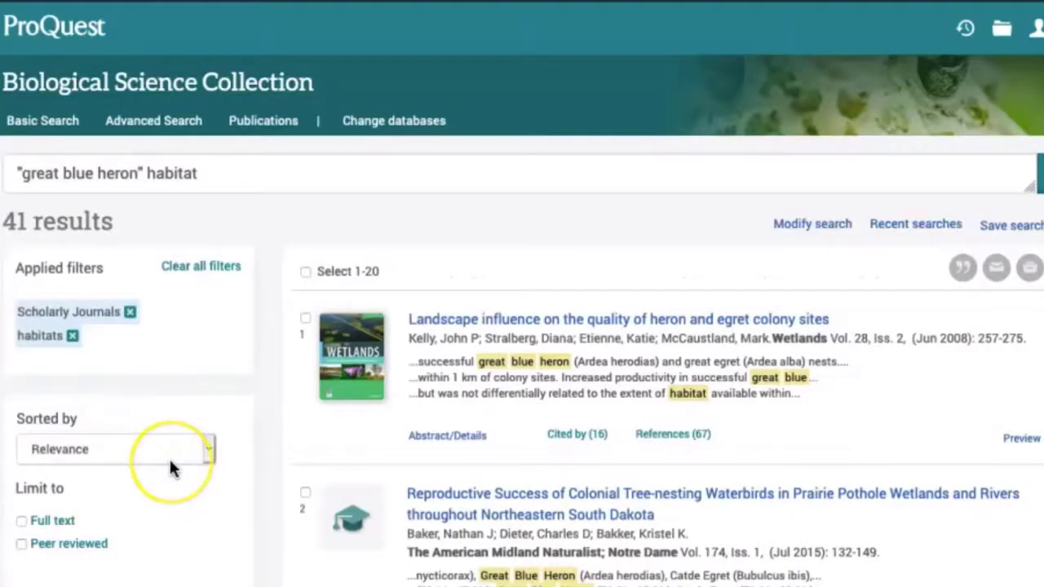
# Narrow the publication date range of the scholarly journal results to 2010-2018
pyautogui.scroll(-5, 168, 465)
pyautogui.scroll(-3, 169, 467)
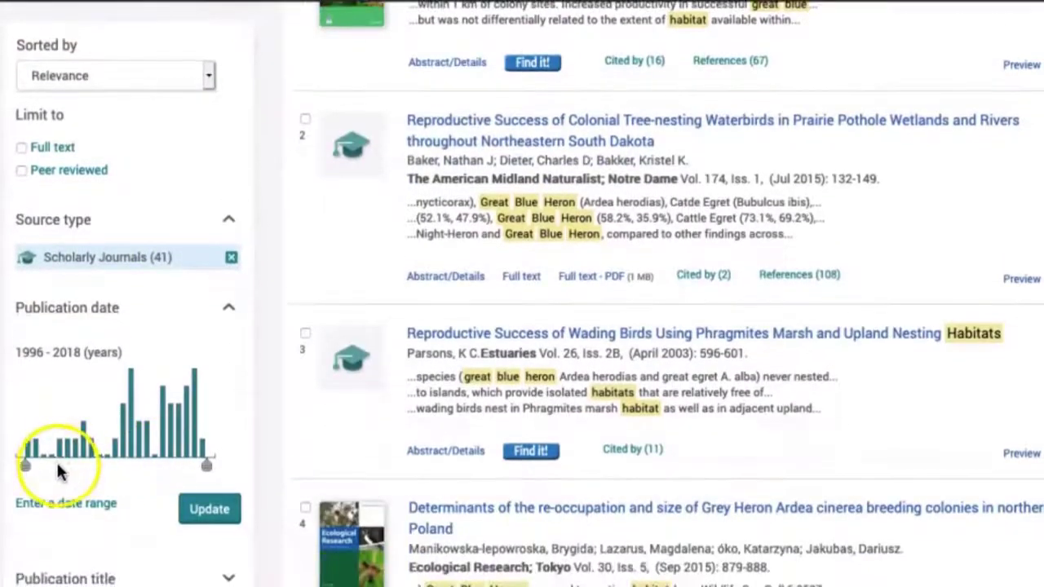
pyautogui.moveTo(27, 473); pyautogui.dragTo(135, 468)
pyautogui.click(218, 515)
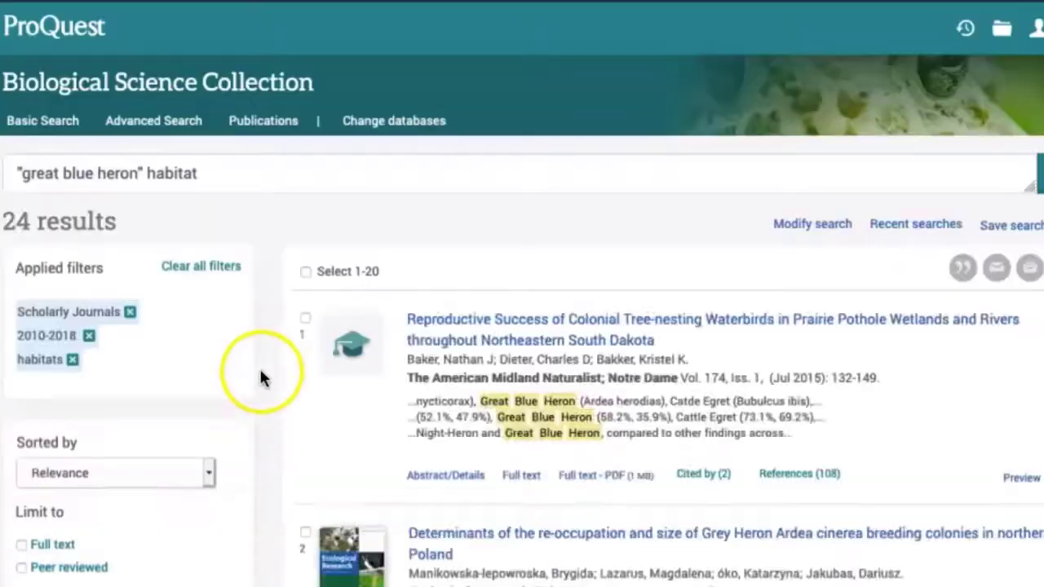
# Examine the filtered article list, checking the applied filters, the full-text options for each article and the remaining subject terms
pyautogui.scroll(-2, 227, 301)
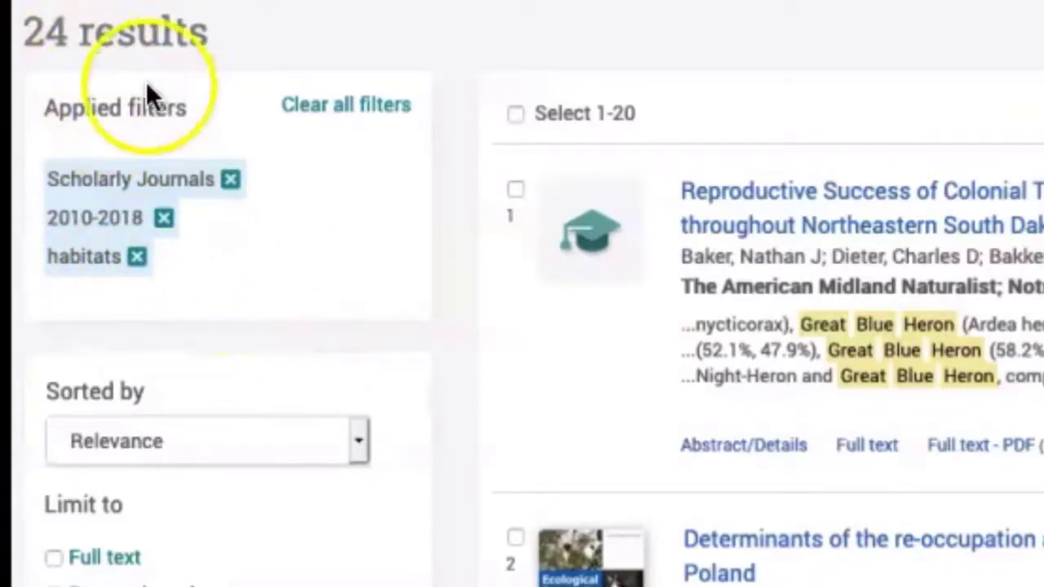
pyautogui.scroll(-1, 312, 332)
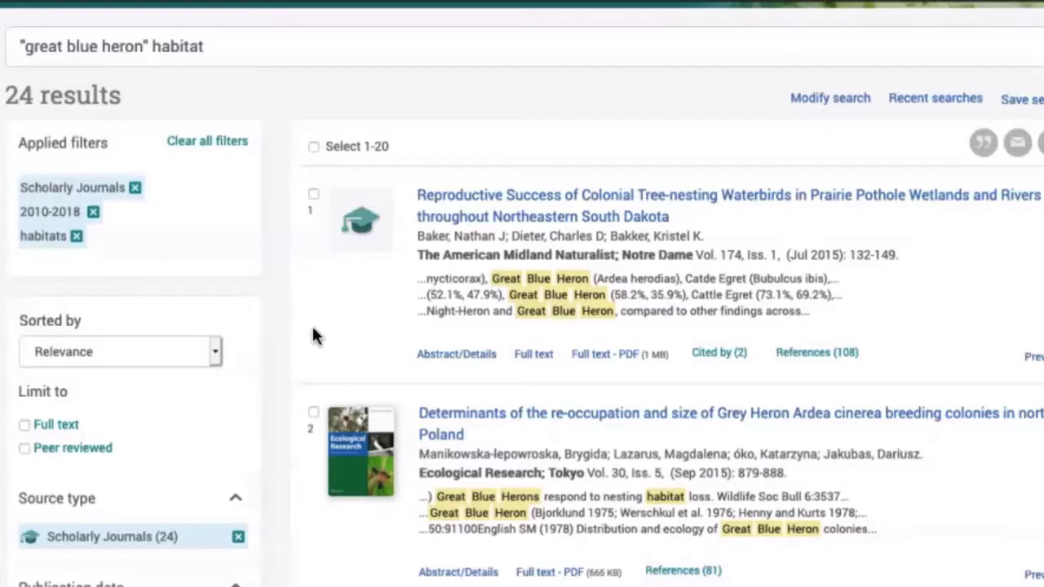
pyautogui.scroll(-3, 313, 330)
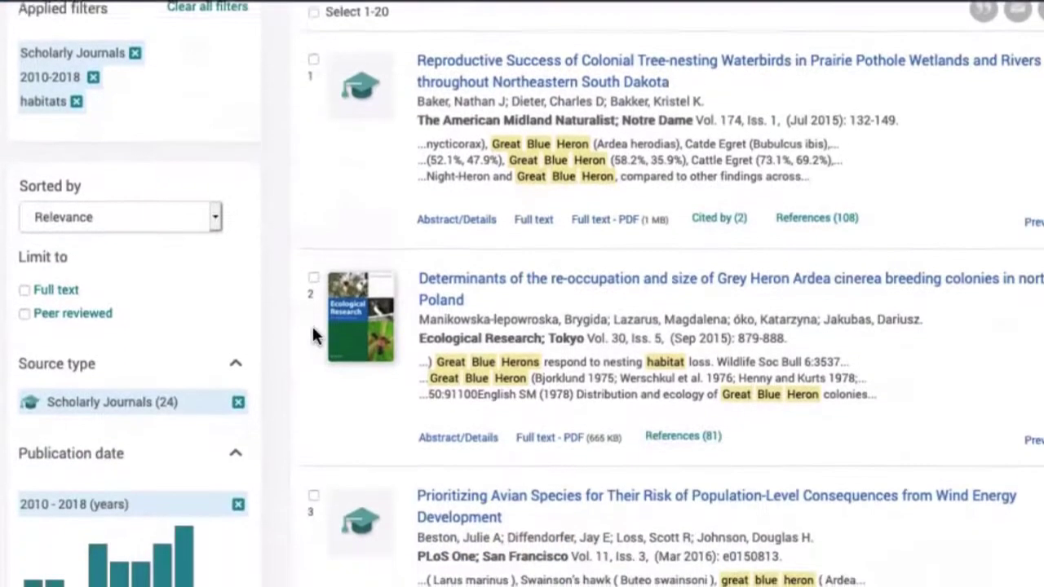
pyautogui.scroll(-3, 313, 334)
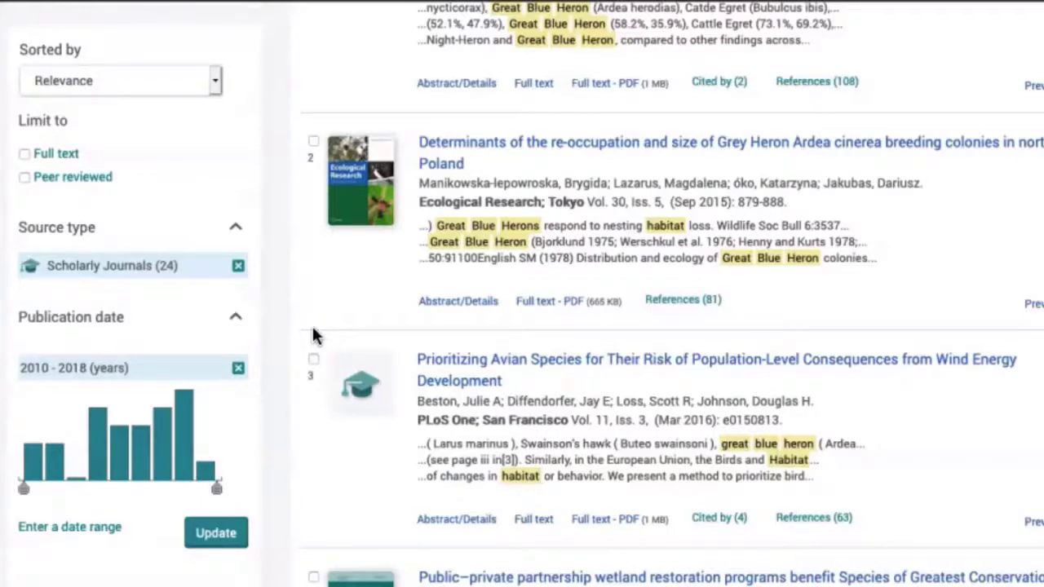
pyautogui.scroll(-2, 603, 430)
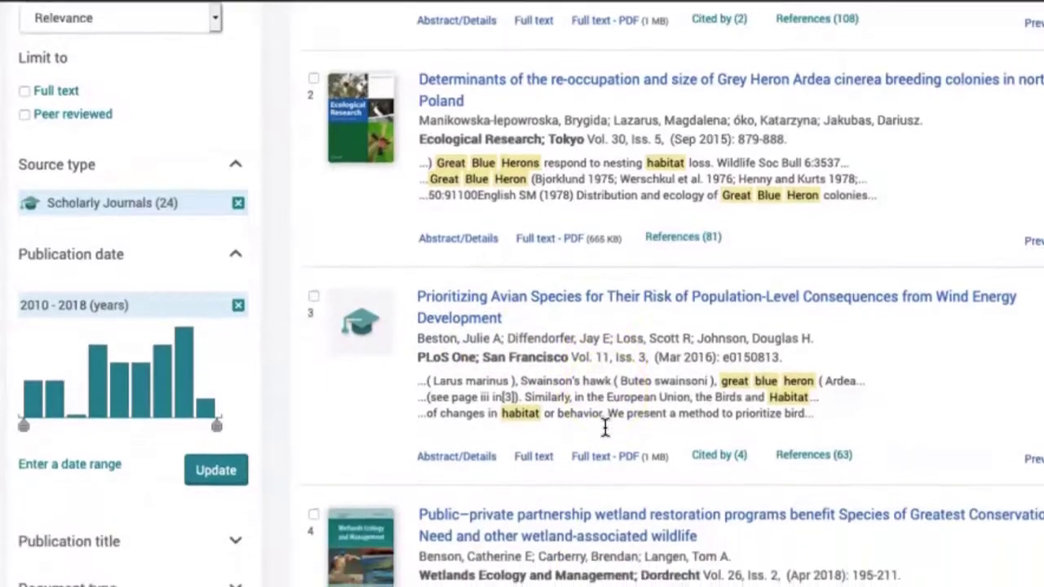
pyautogui.scroll(1, 604, 430)
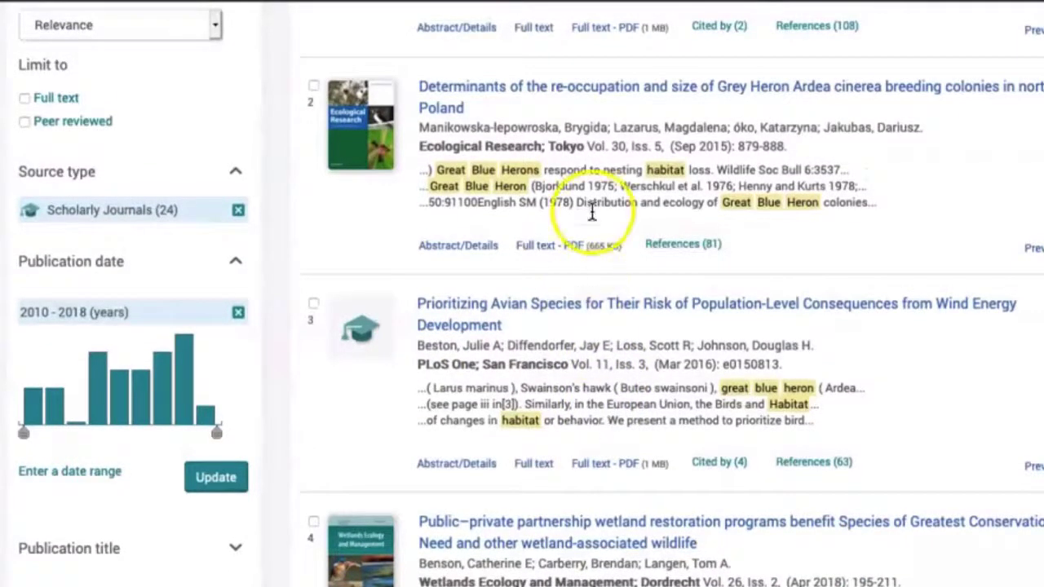
pyautogui.scroll(-6, 624, 419)
pyautogui.scroll(-3, 624, 420)
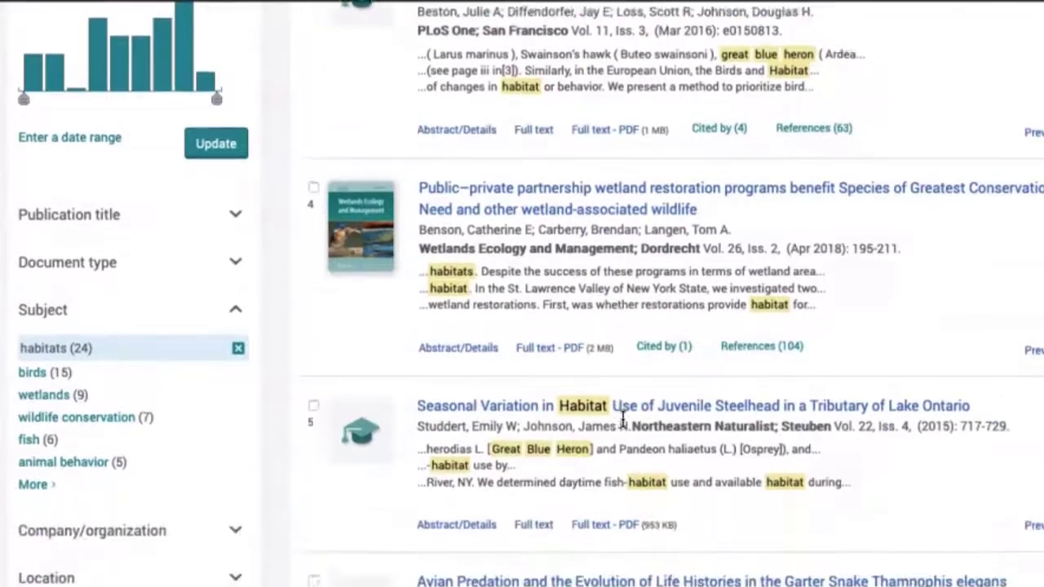
# Open the article on seasonal habitat use of juvenile steelhead in a Lake Ontario tributary and examine its abstract, full text and download options
pyautogui.click(655, 371)
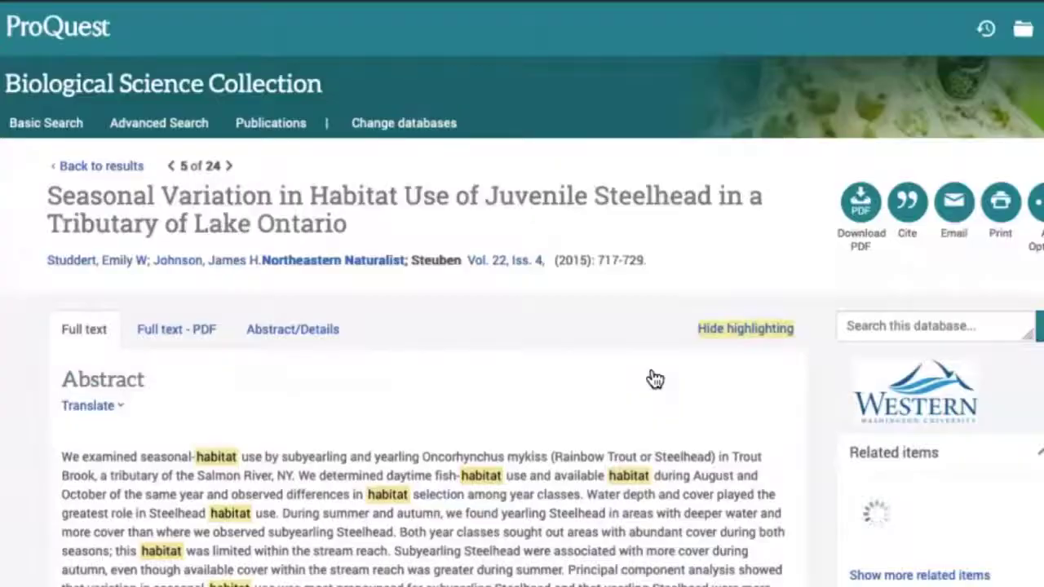
pyautogui.scroll(-1, 559, 450)
pyautogui.scroll(-2, 560, 453)
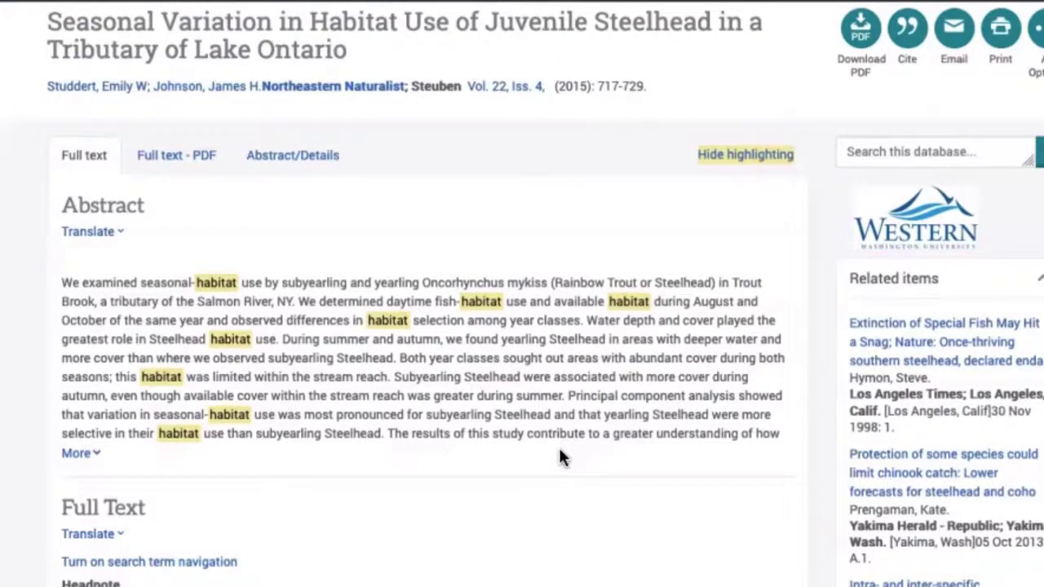
pyautogui.scroll(-1, 558, 456)
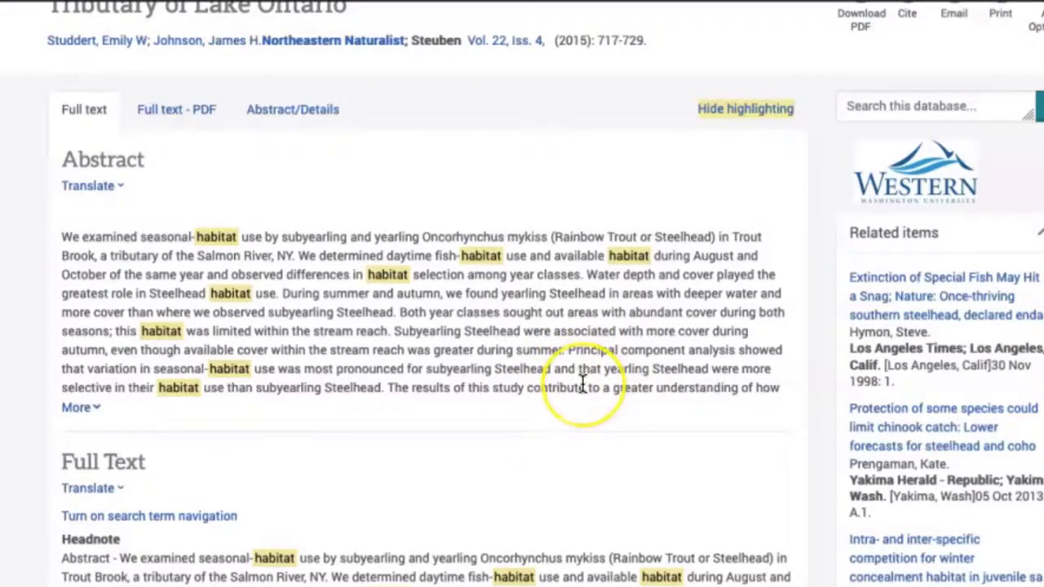
pyautogui.scroll(-10, 582, 383)
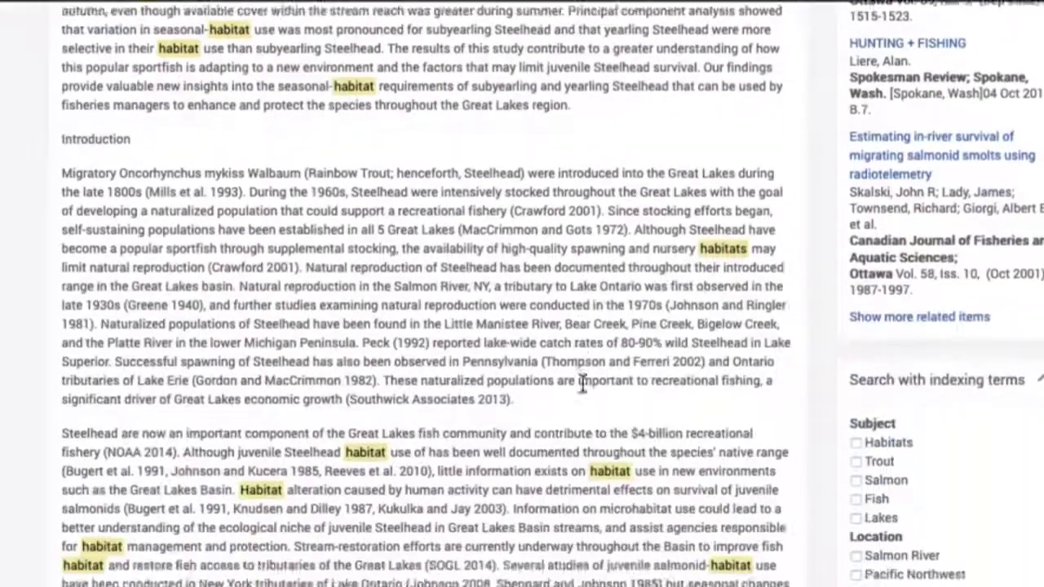
pyautogui.scroll(-6, 582, 383)
pyautogui.scroll(7, 582, 383)
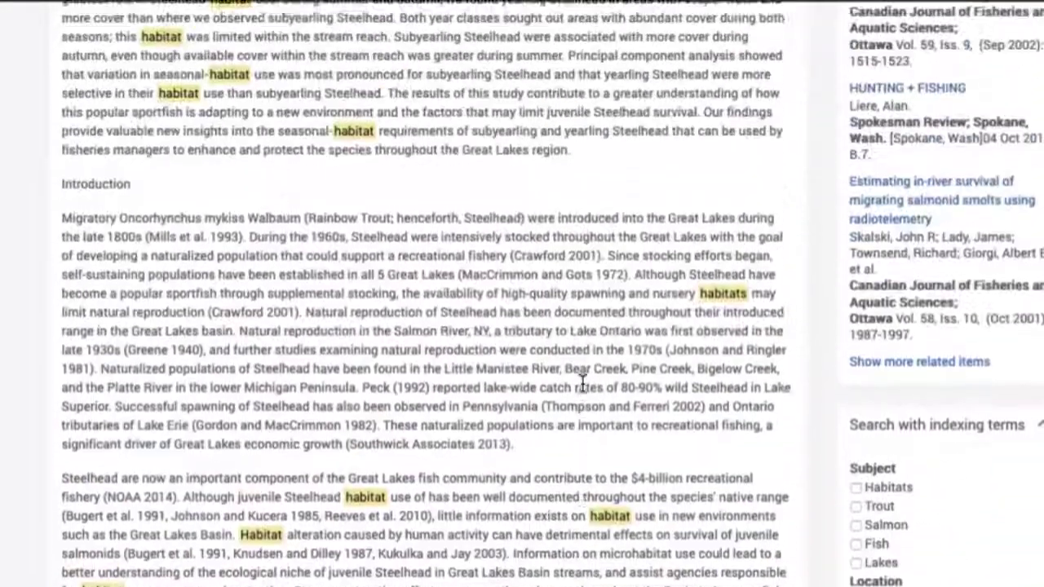
pyautogui.scroll(10, 583, 383)
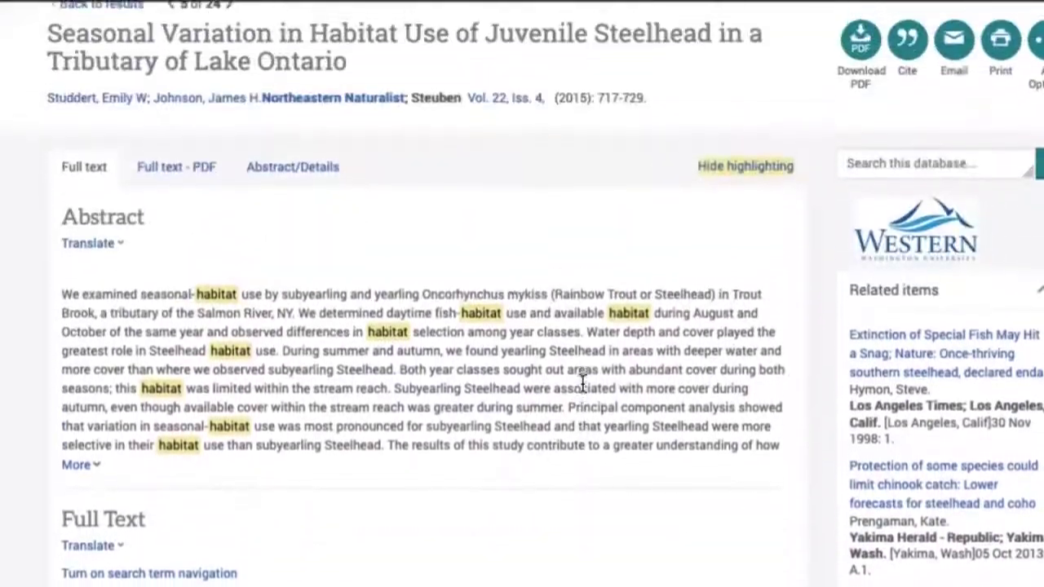
pyautogui.scroll(1, 582, 384)
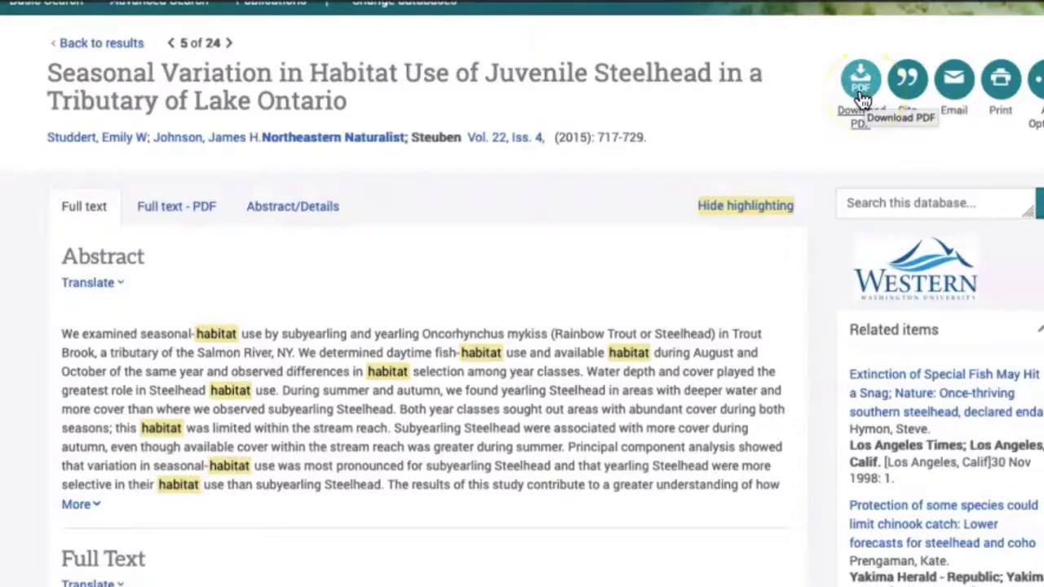
pyautogui.scroll(-2, 633, 509)
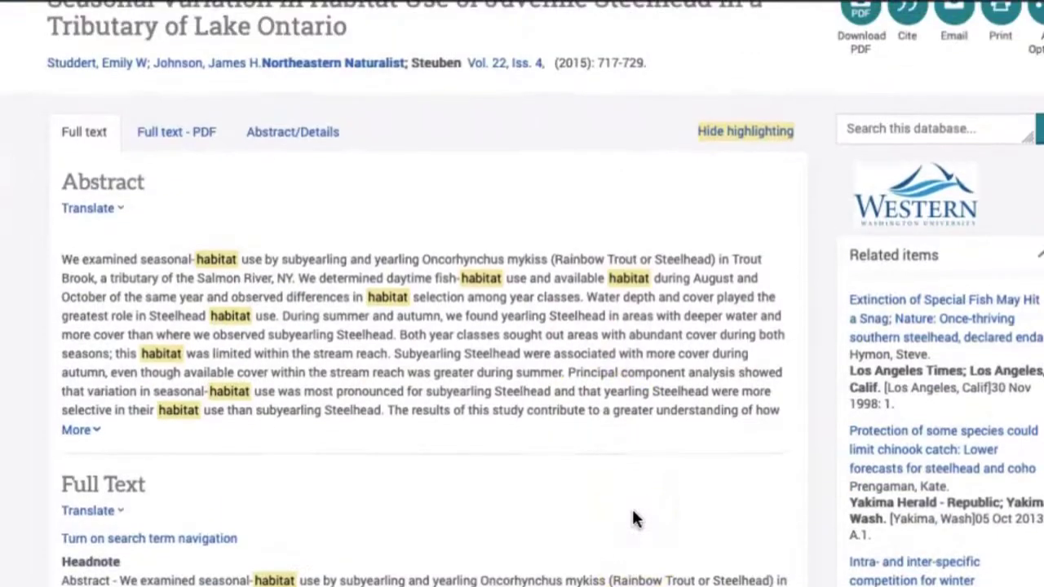
pyautogui.scroll(1, 634, 515)
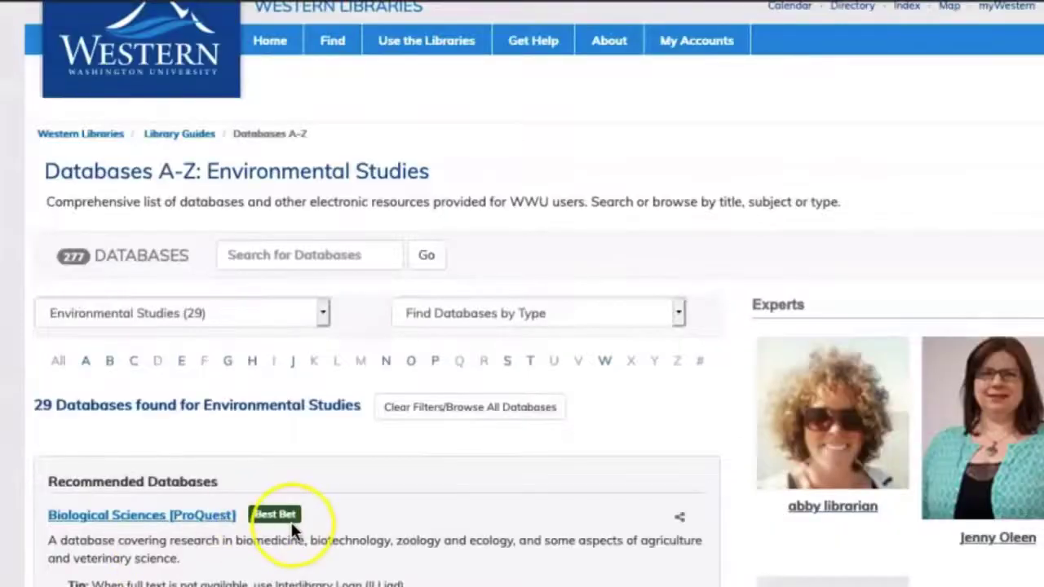
# Open the Web of Science [Thomson Reuters] database from the Environmental Studies database list
pyautogui.scroll(-10, 290, 531)
pyautogui.scroll(-15, 292, 530)
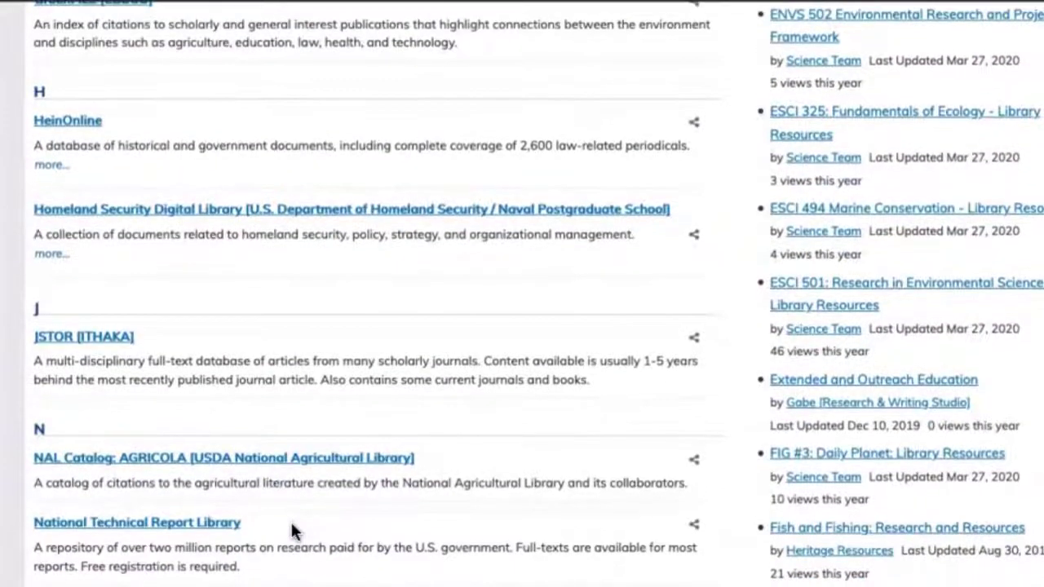
pyautogui.scroll(-13, 292, 530)
pyautogui.scroll(-5, 292, 530)
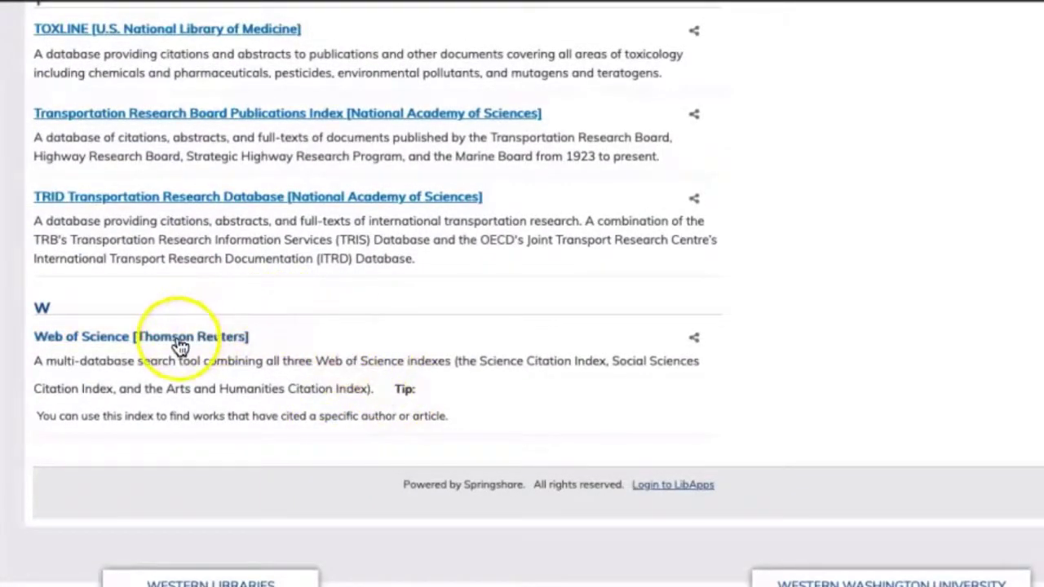
pyautogui.click(119, 340)
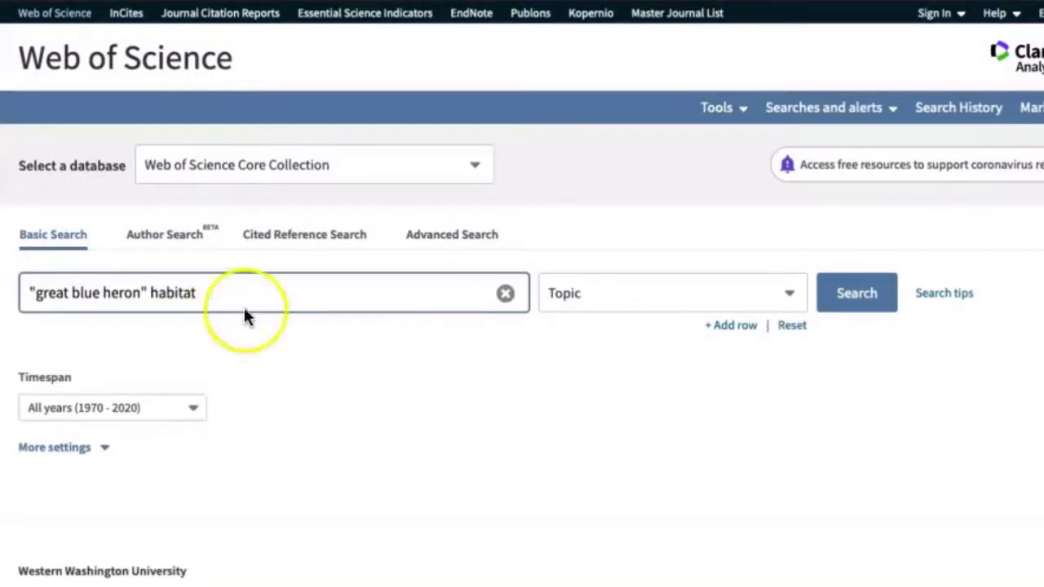
# Run a Topic search for "great blue heron" habitat in the Web of Science Core Collection and look over the results
pyautogui.click(869, 302)
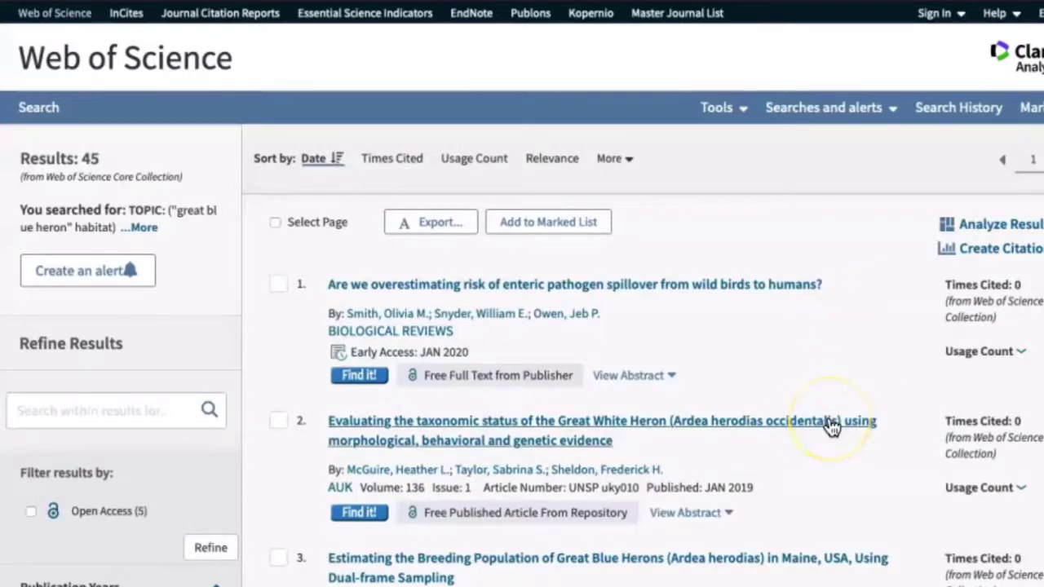
pyautogui.scroll(-1, 831, 425)
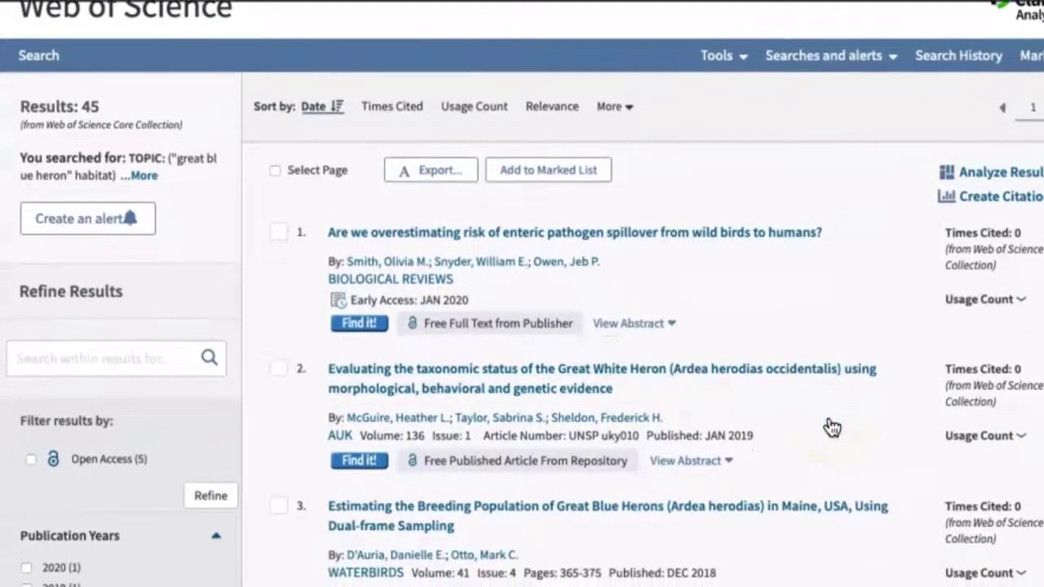
pyautogui.scroll(-1, 832, 427)
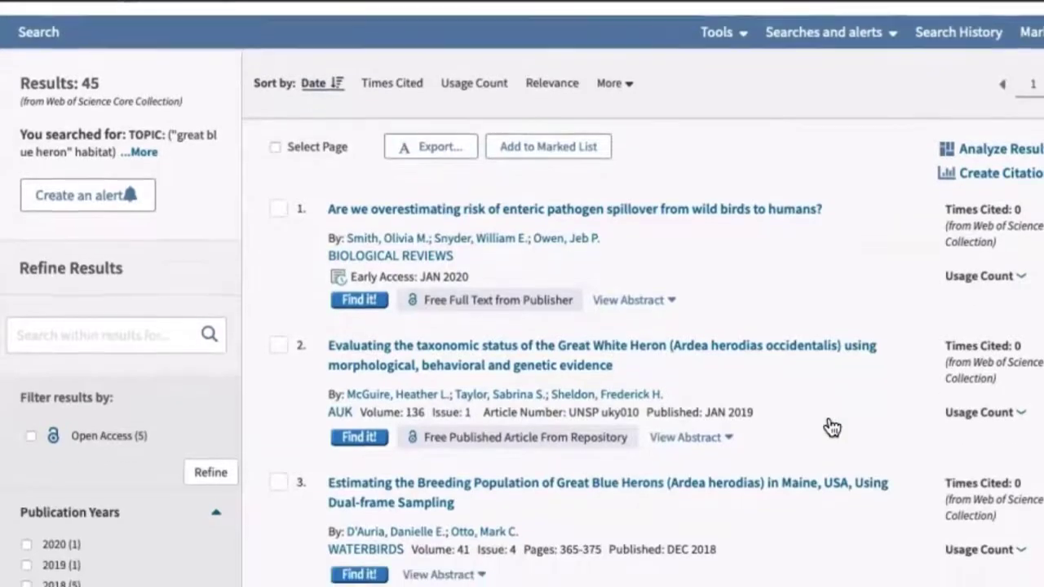
# Look through the great blue heron results and show the full list of Web of Science Categories for refining them
pyautogui.scroll(-1, 831, 427)
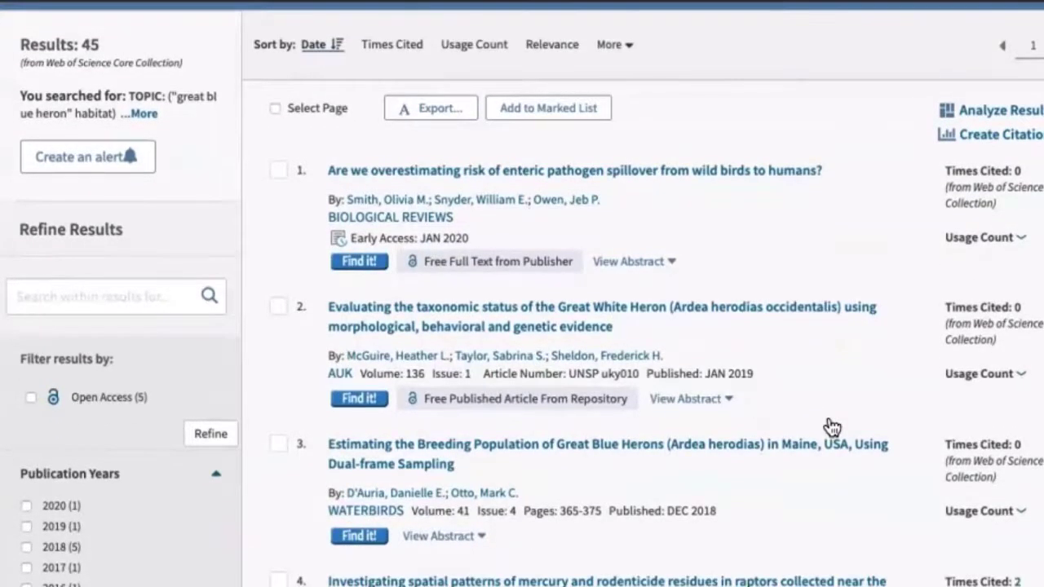
pyautogui.scroll(-5, 832, 428)
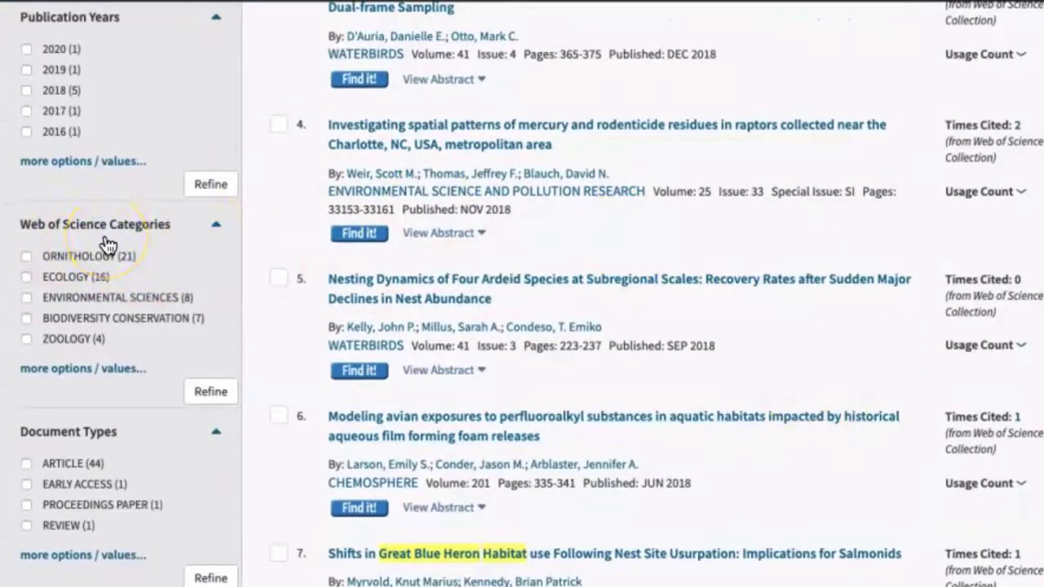
pyautogui.click(88, 373)
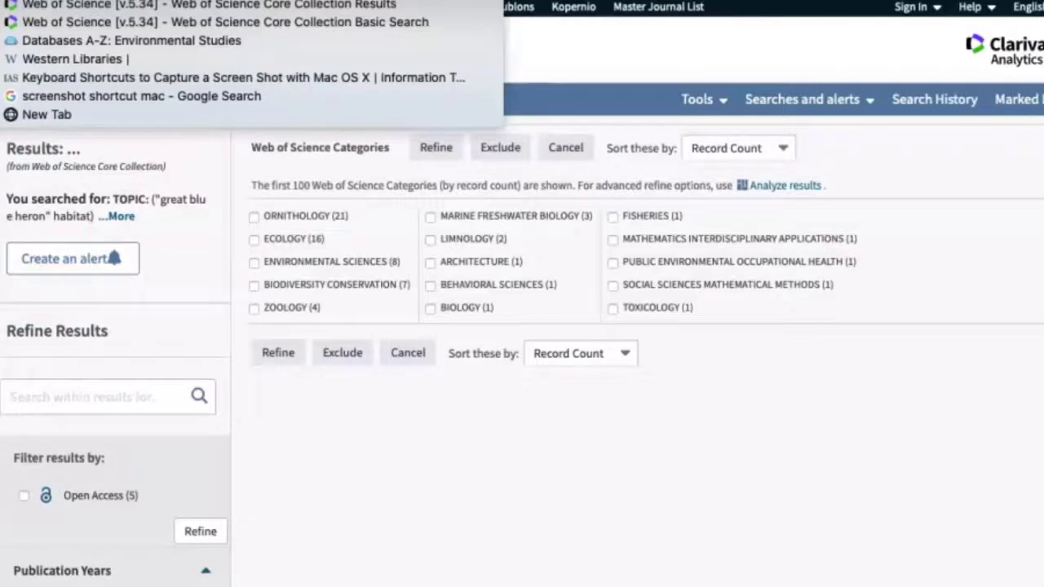
# Return to the Databases A-Z page for Environmental Studies and review its recommended databases, subject experts and the list of other subjects
pyautogui.click(47, 39)
pyautogui.scroll(20, 273, 232)
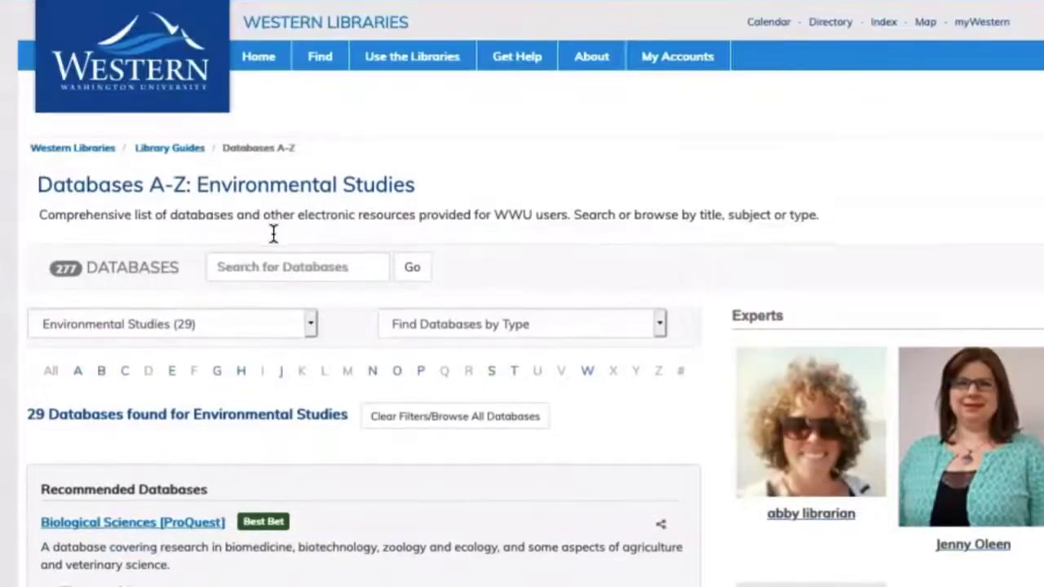
pyautogui.scroll(-1, 818, 490)
pyautogui.scroll(-2, 818, 490)
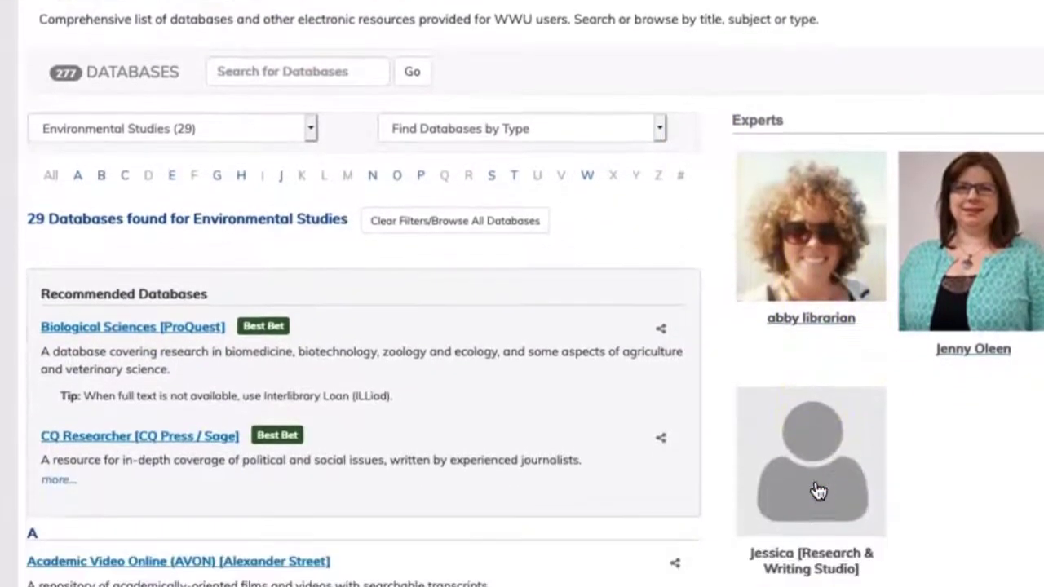
pyautogui.scroll(2, 818, 489)
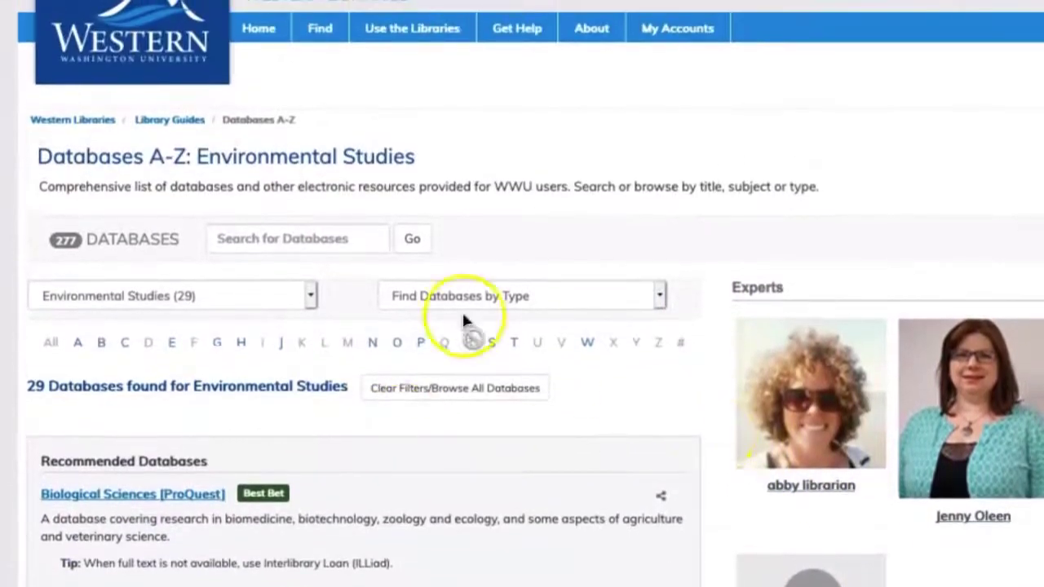
pyautogui.click(235, 302)
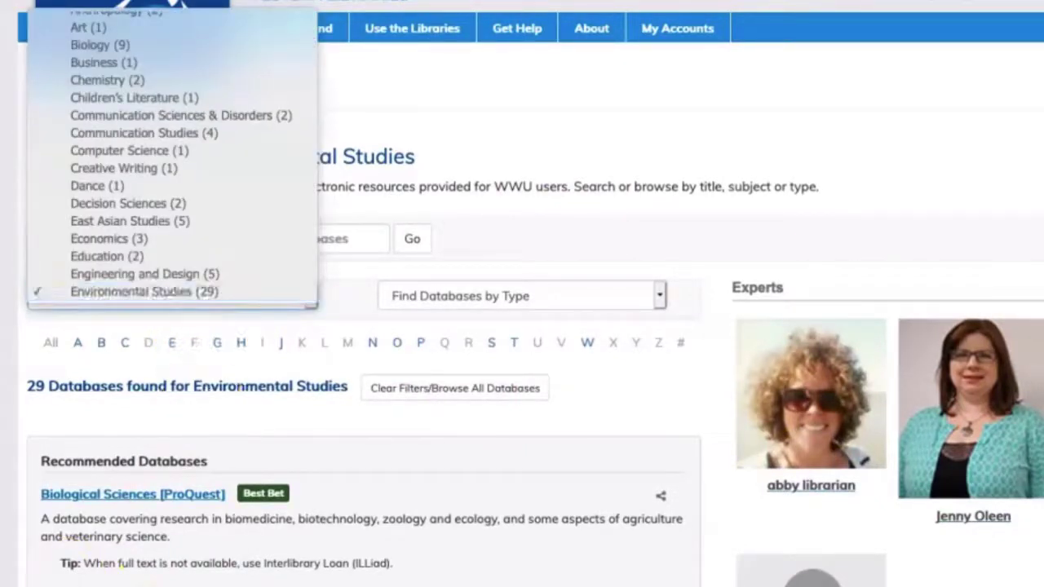
pyautogui.click(658, 74)
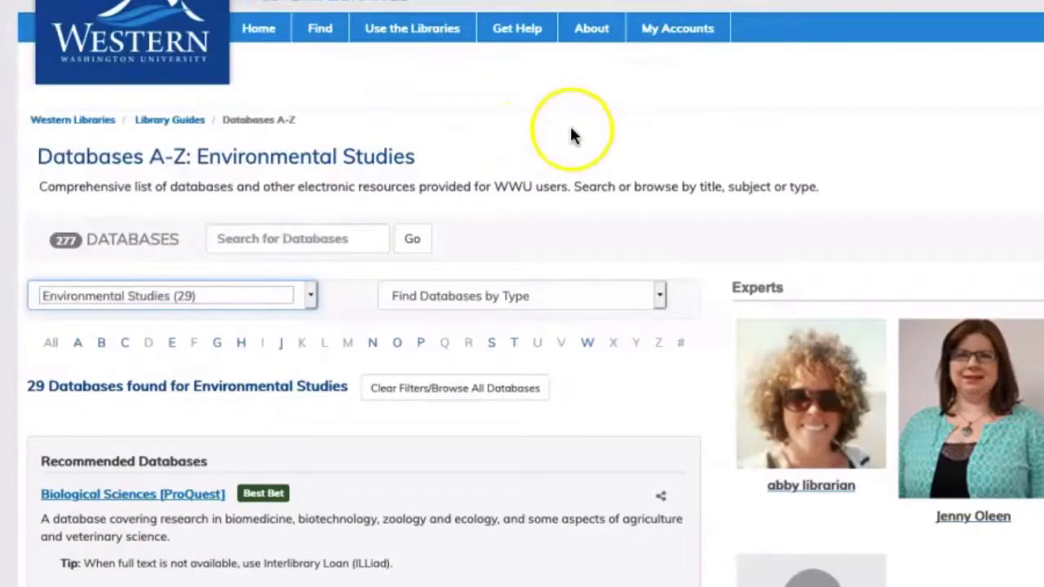
# Go to the Western Libraries home page and look over the library contact options and the Find Databases by Subject list
pyautogui.click(79, 123)
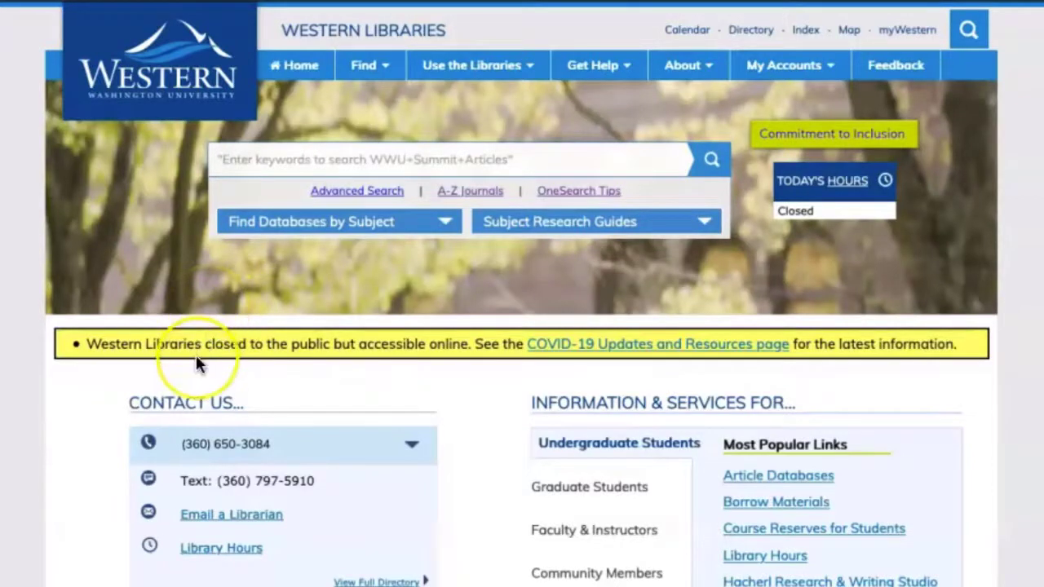
pyautogui.scroll(-1, 196, 364)
pyautogui.scroll(-1, 196, 363)
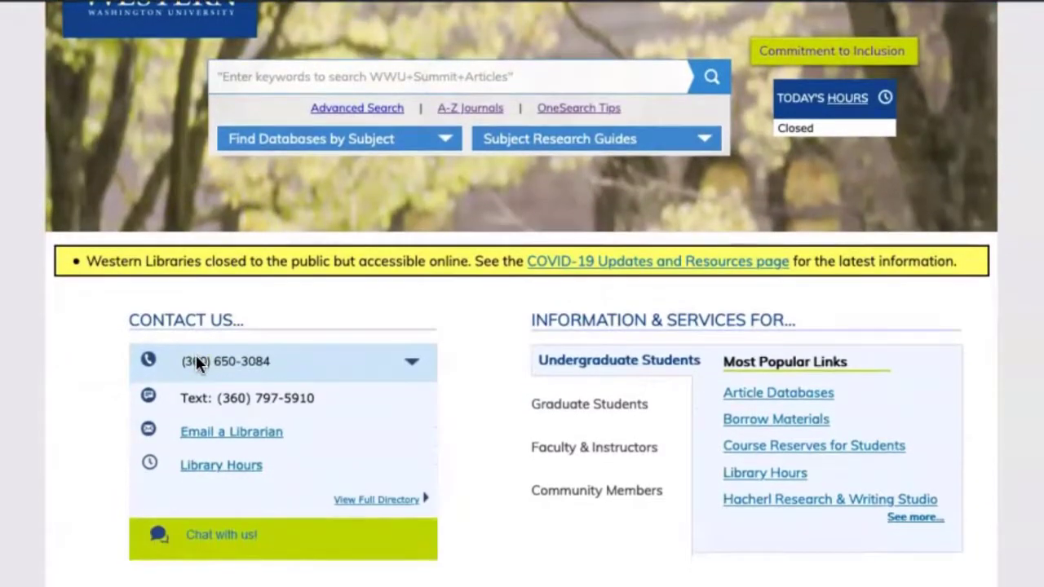
pyautogui.click(440, 139)
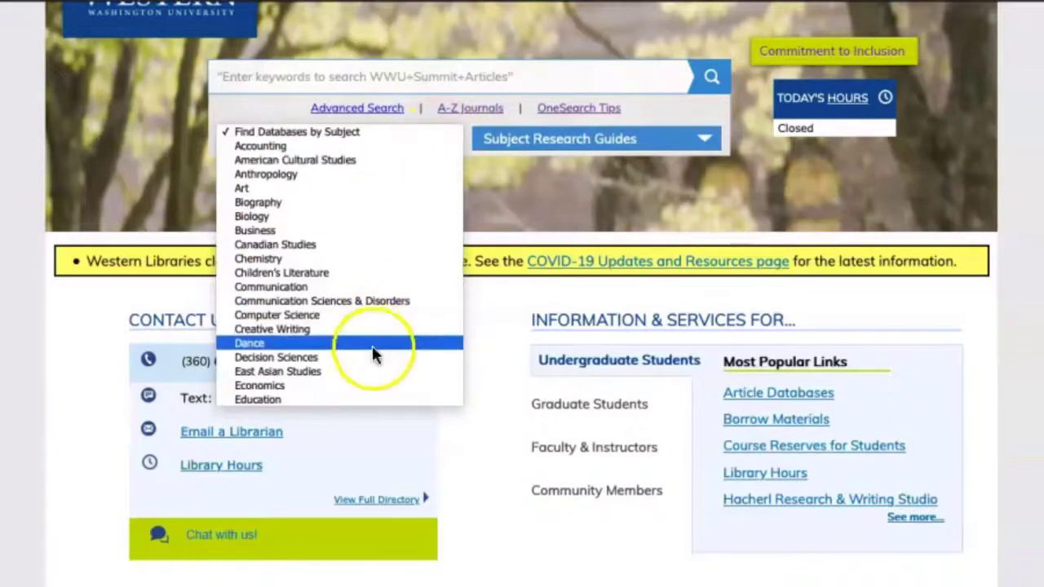
pyautogui.click(490, 317)
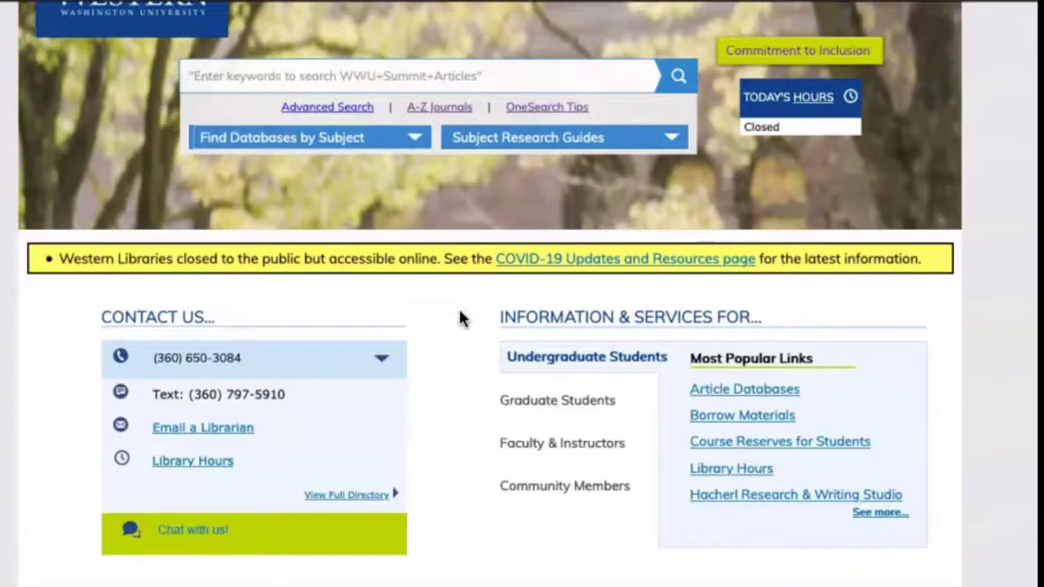
pyautogui.click(337, 296)
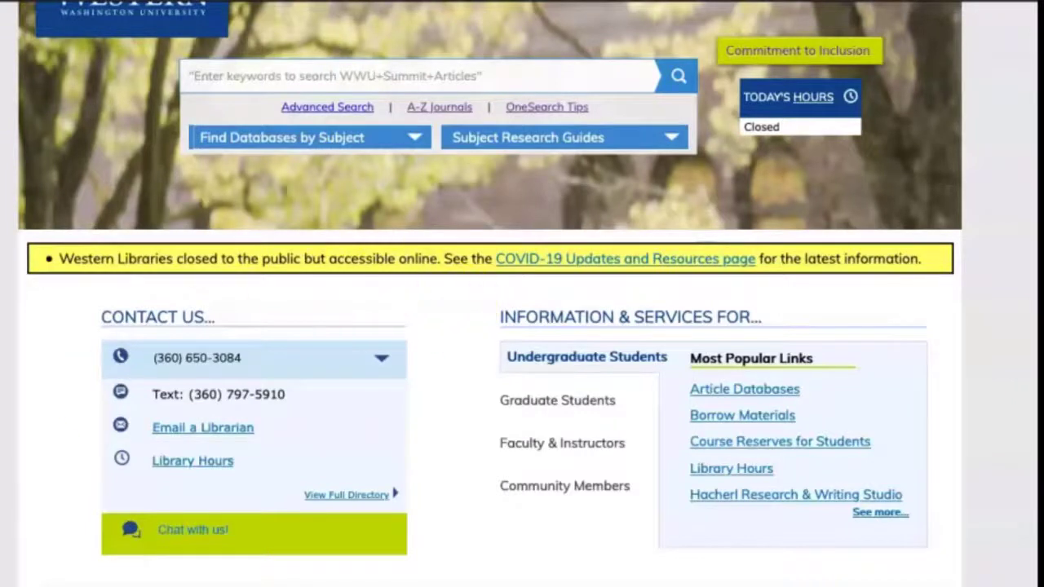